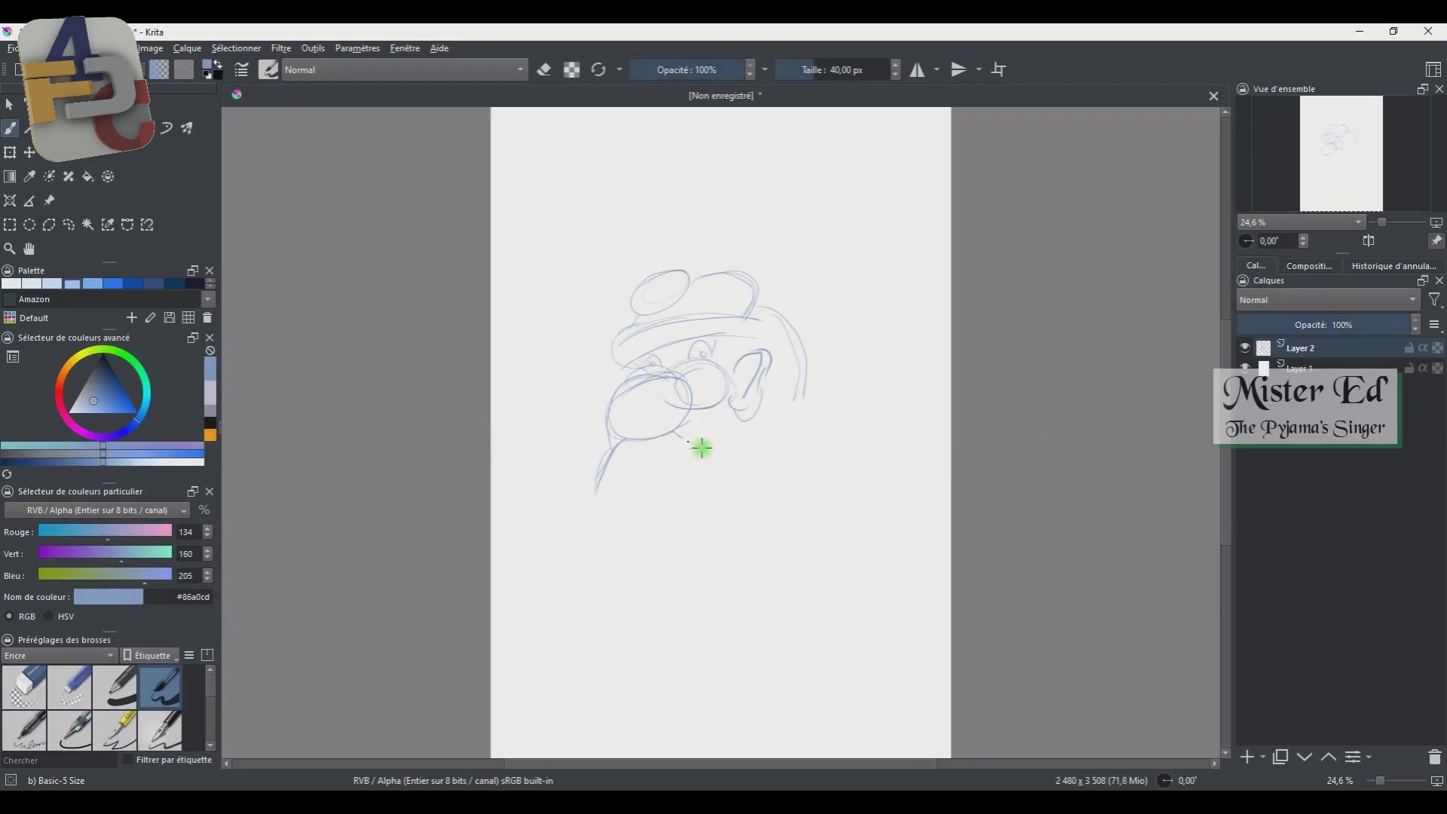
- Sketch the beard tip, waving hand, long staff and cap pompom in blue pencil
{"action": "left_click_drag", "start_coordinate": [676, 562], "coordinate": [664, 622]}
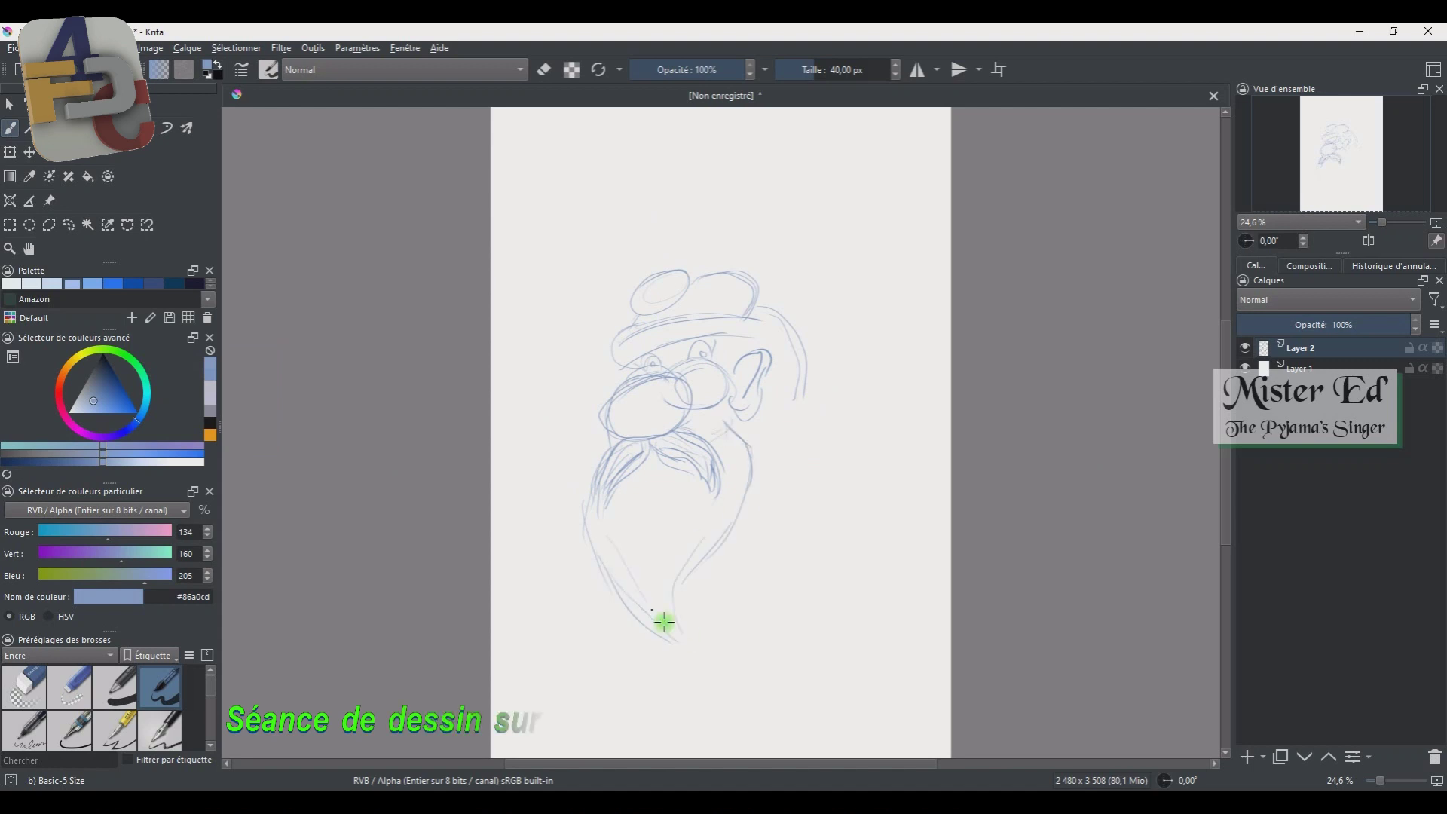
{"action": "left_click_drag", "start_coordinate": [617, 367], "coordinate": [521, 445]}
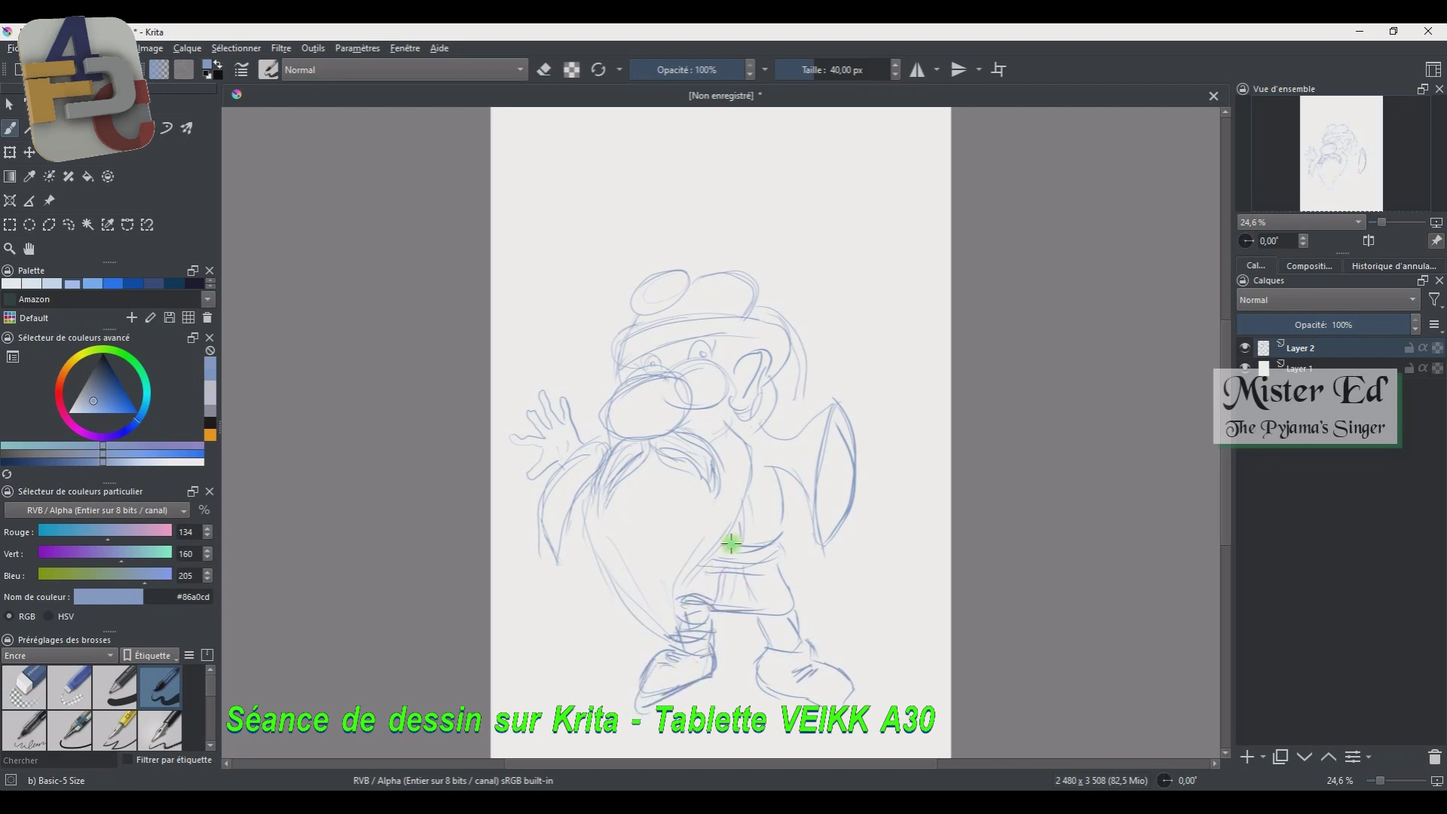
{"action": "left_click_drag", "start_coordinate": [837, 491], "coordinate": [804, 588]}
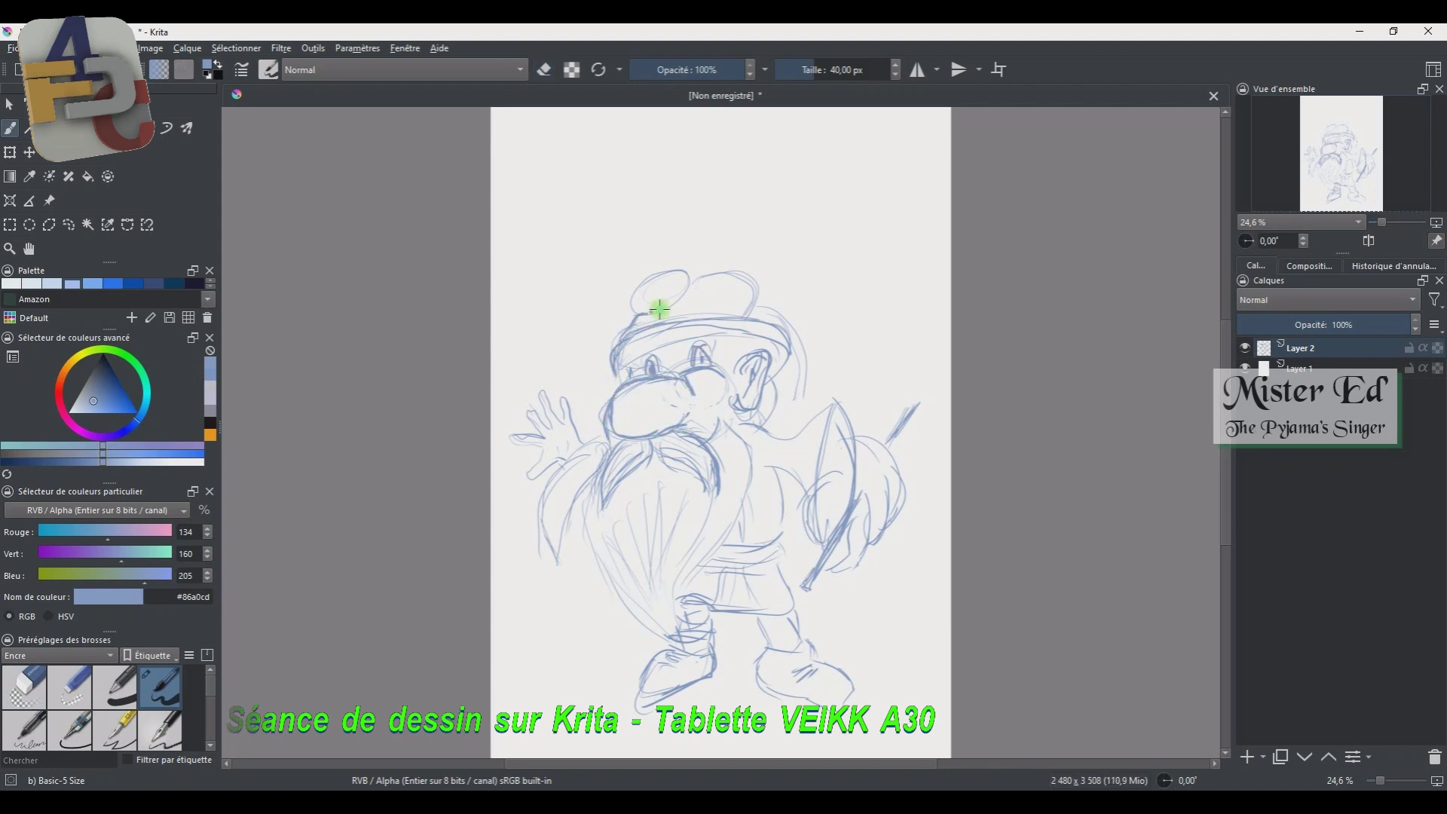
{"action": "left_click_drag", "start_coordinate": [659, 310], "coordinate": [801, 390]}
- Darken the staff, add belt and beard details, and save as le nain du 20221215.kra
{"action": "mouse_move", "coordinate": [926, 394]}
{"action": "left_mouse_down"}
{"action": "mouse_move", "coordinate": [778, 568]}
{"action": "mouse_move", "coordinate": [595, 536]}
{"action": "left_mouse_up"}
{"action": "left_click_drag", "start_coordinate": [678, 482], "coordinate": [630, 528]}
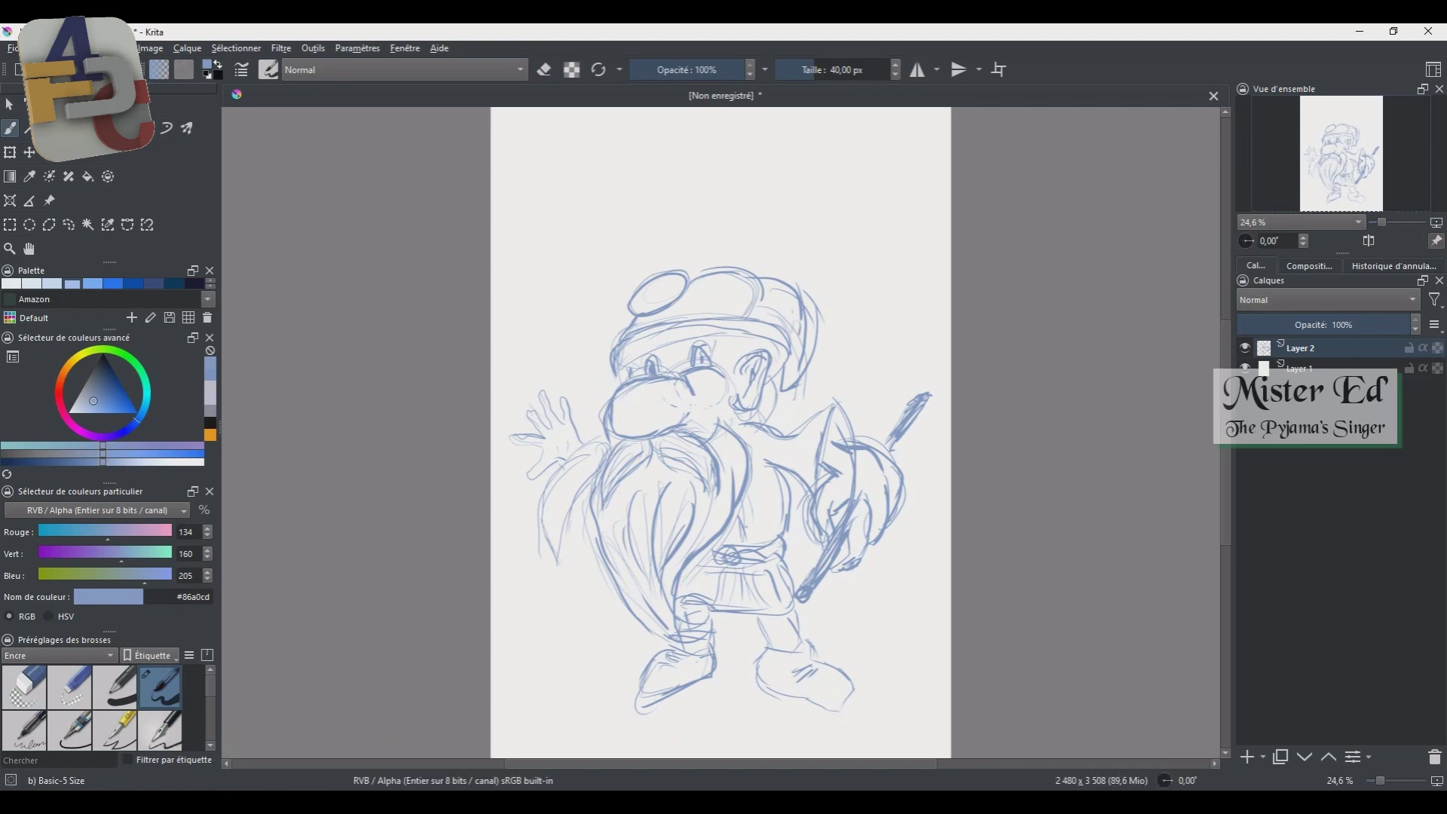
{"action": "key", "text": "ctrl+s"}
{"action": "key", "text": "Return"}
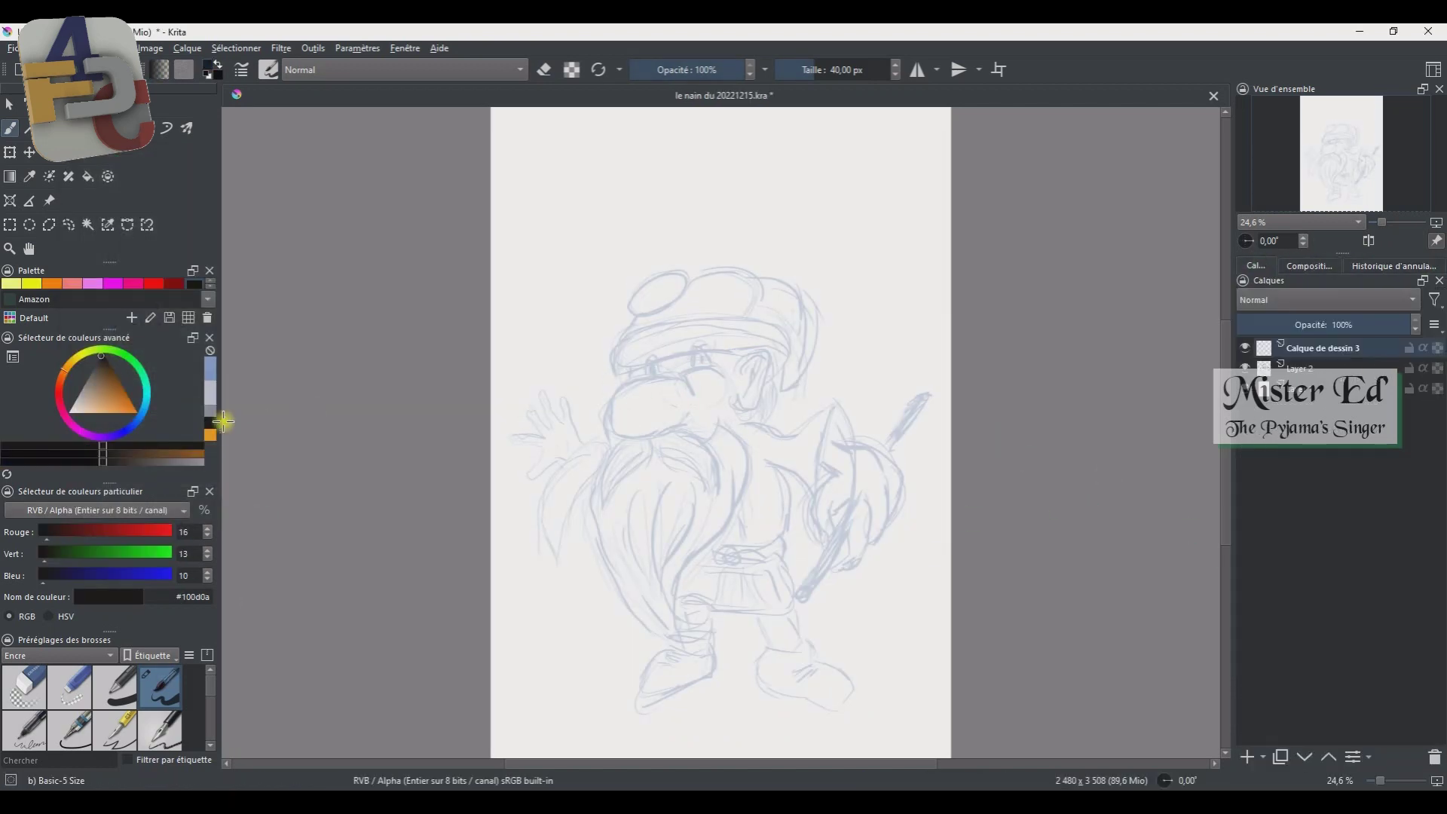
- Zoom in and ink the dwarf's nose outline in black
{"action": "key", "text": "1"}
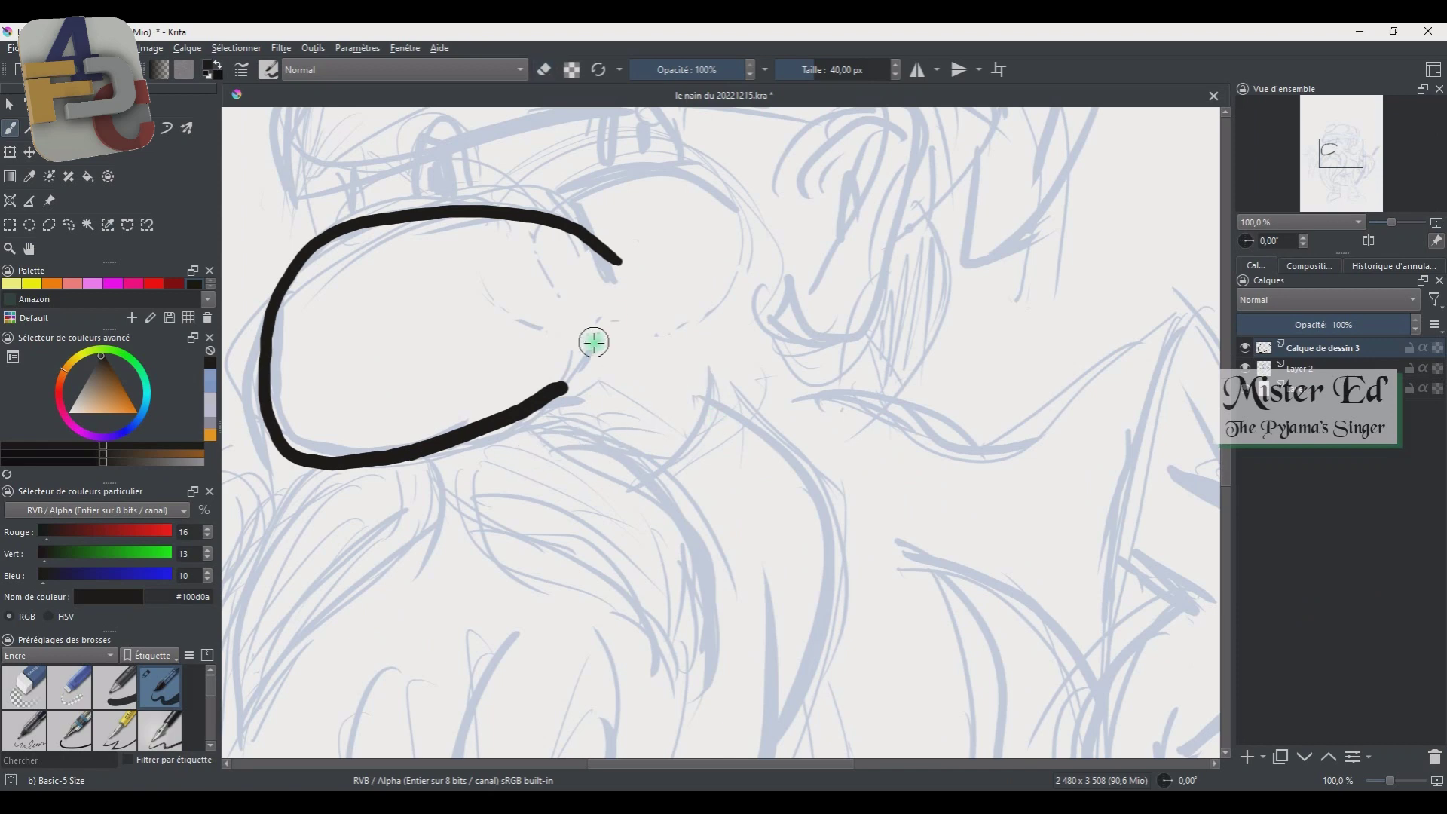
{"action": "key", "text": "ctrl+z"}
{"action": "key", "text": "ctrl+z"}
{"action": "key", "text": "ctrl+shift+z"}
{"action": "key", "text": "ctrl+shift+z"}
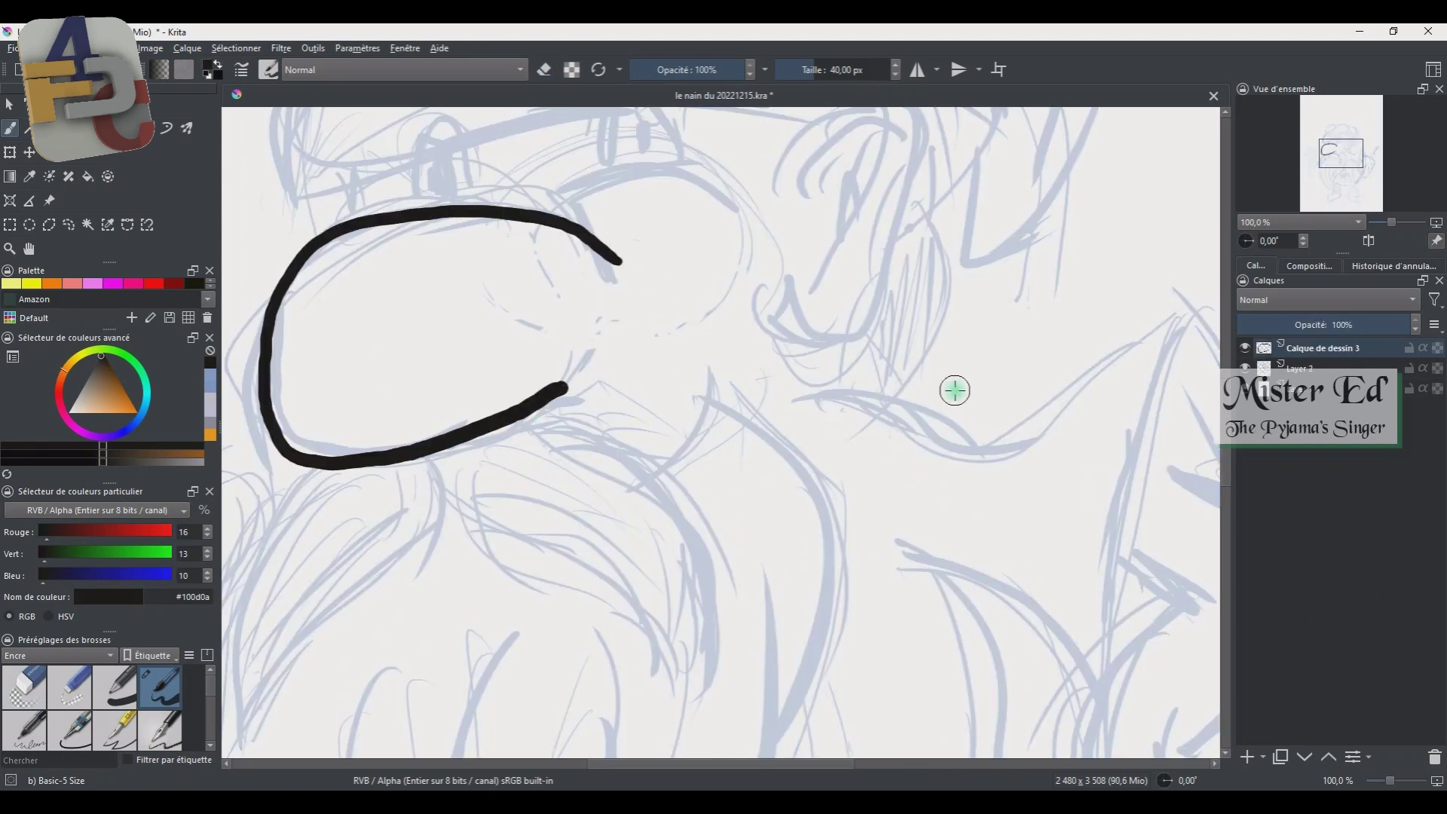
{"action": "key", "text": "ctrl+z"}
{"action": "left_click_drag", "start_coordinate": [613, 242], "coordinate": [323, 468]}
{"action": "scroll", "coordinate": [692, 307], "scroll_direction": "up", "scroll_amount": 1}
{"action": "scroll", "coordinate": [692, 307], "scroll_direction": "down", "scroll_amount": 1}
- Ink the head, ears, neck, beard and mustache outlines
{"action": "mouse_move", "coordinate": [362, 332]}
{"action": "left_mouse_down"}
{"action": "mouse_move", "coordinate": [960, 332]}
{"action": "mouse_move", "coordinate": [743, 704]}
{"action": "left_mouse_up"}
{"action": "scroll", "coordinate": [714, 315], "scroll_direction": "down", "scroll_amount": 2}
{"action": "mouse_move", "coordinate": [701, 261]}
{"action": "left_mouse_down"}
{"action": "mouse_move", "coordinate": [713, 315]}
{"action": "mouse_move", "coordinate": [426, 410]}
{"action": "left_mouse_up"}
{"action": "left_click_drag", "start_coordinate": [433, 481], "coordinate": [469, 323]}
{"action": "left_click_drag", "start_coordinate": [482, 324], "coordinate": [646, 332]}
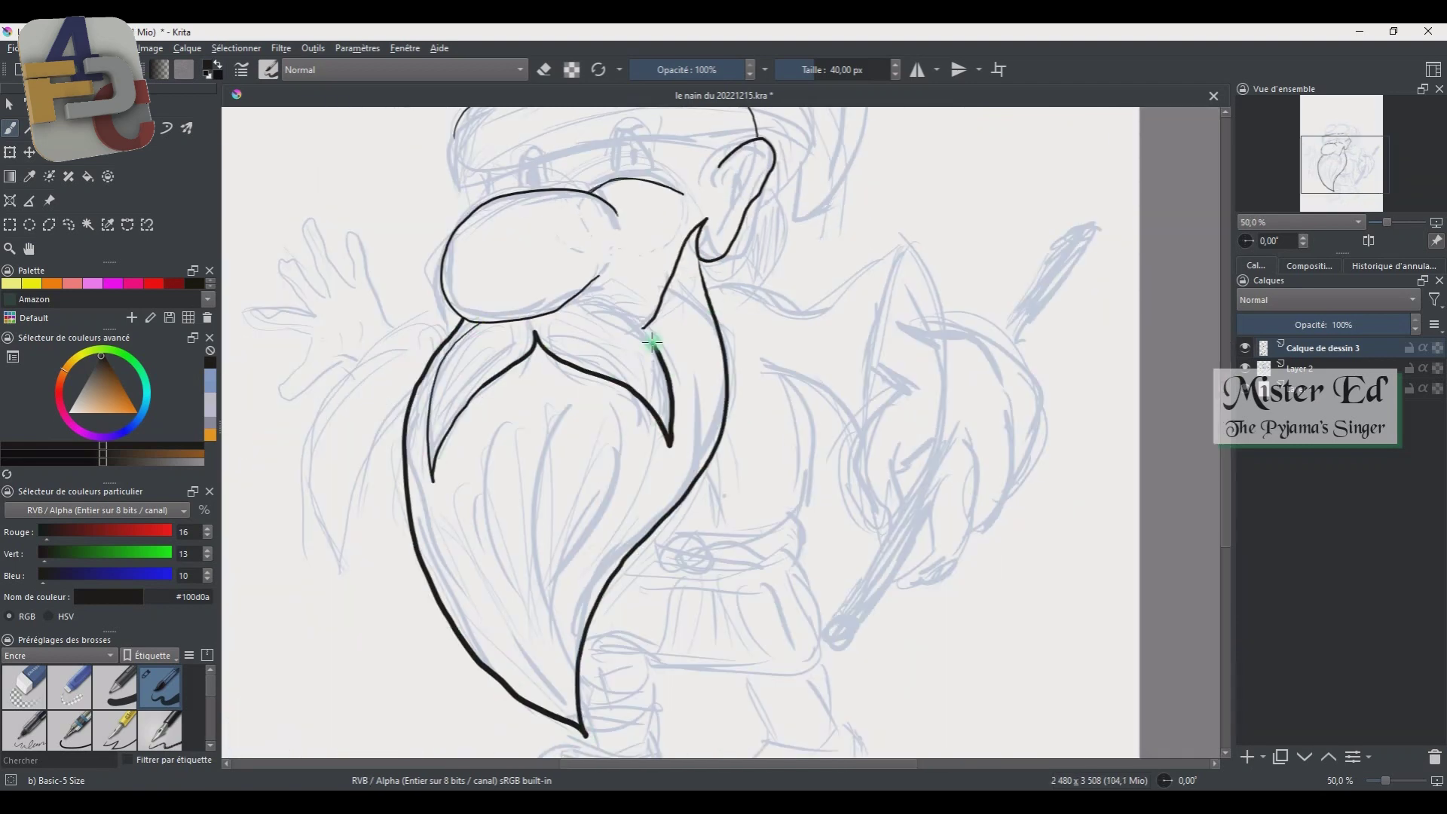
{"action": "left_click_drag", "start_coordinate": [603, 273], "coordinate": [559, 309]}
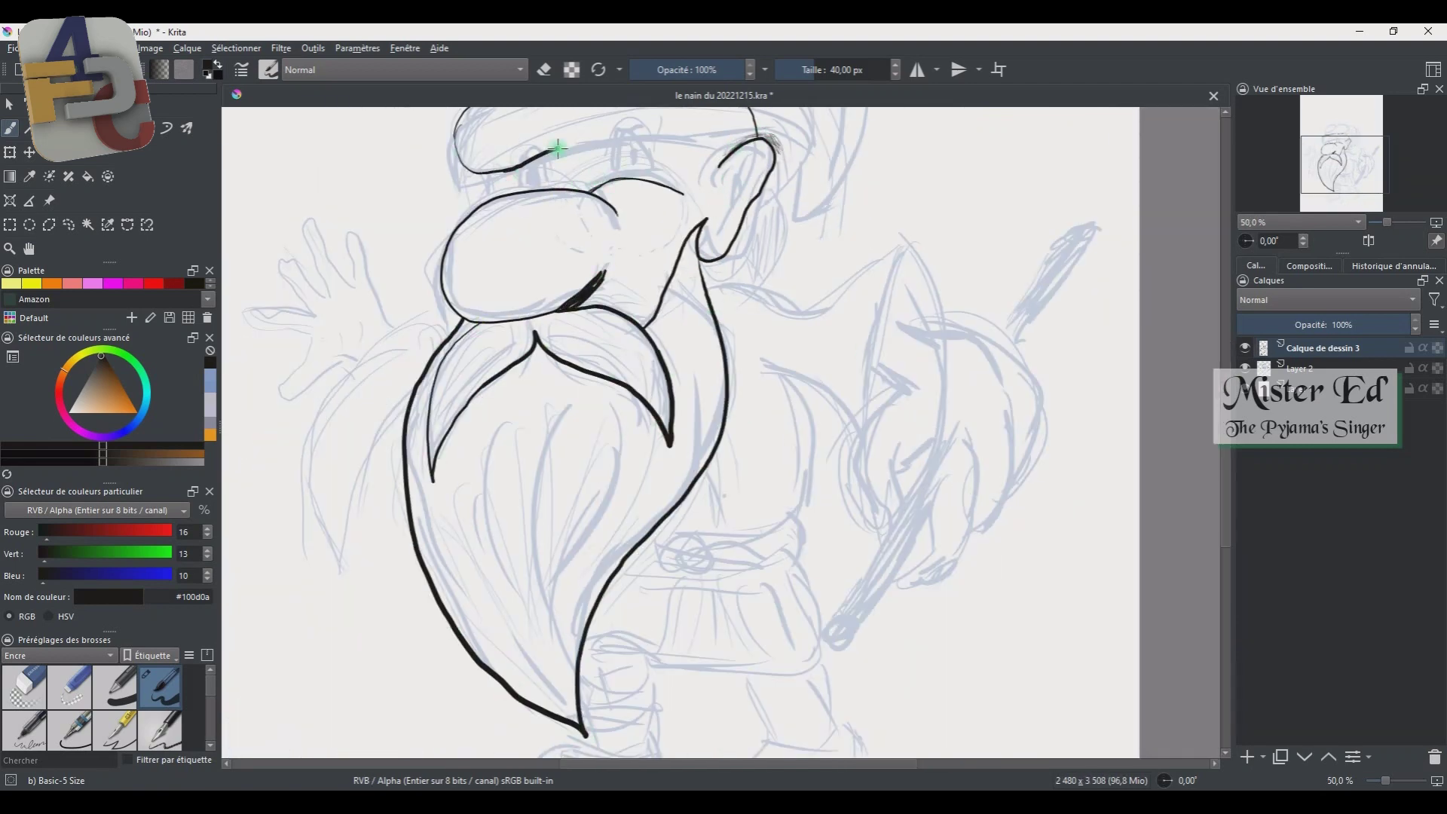
- Ink the hat brim, left sleeve, stroke under the nose and hat's left edge
{"action": "left_click_drag", "start_coordinate": [558, 148], "coordinate": [461, 158]}
{"action": "left_click_drag", "start_coordinate": [348, 572], "coordinate": [394, 333]}
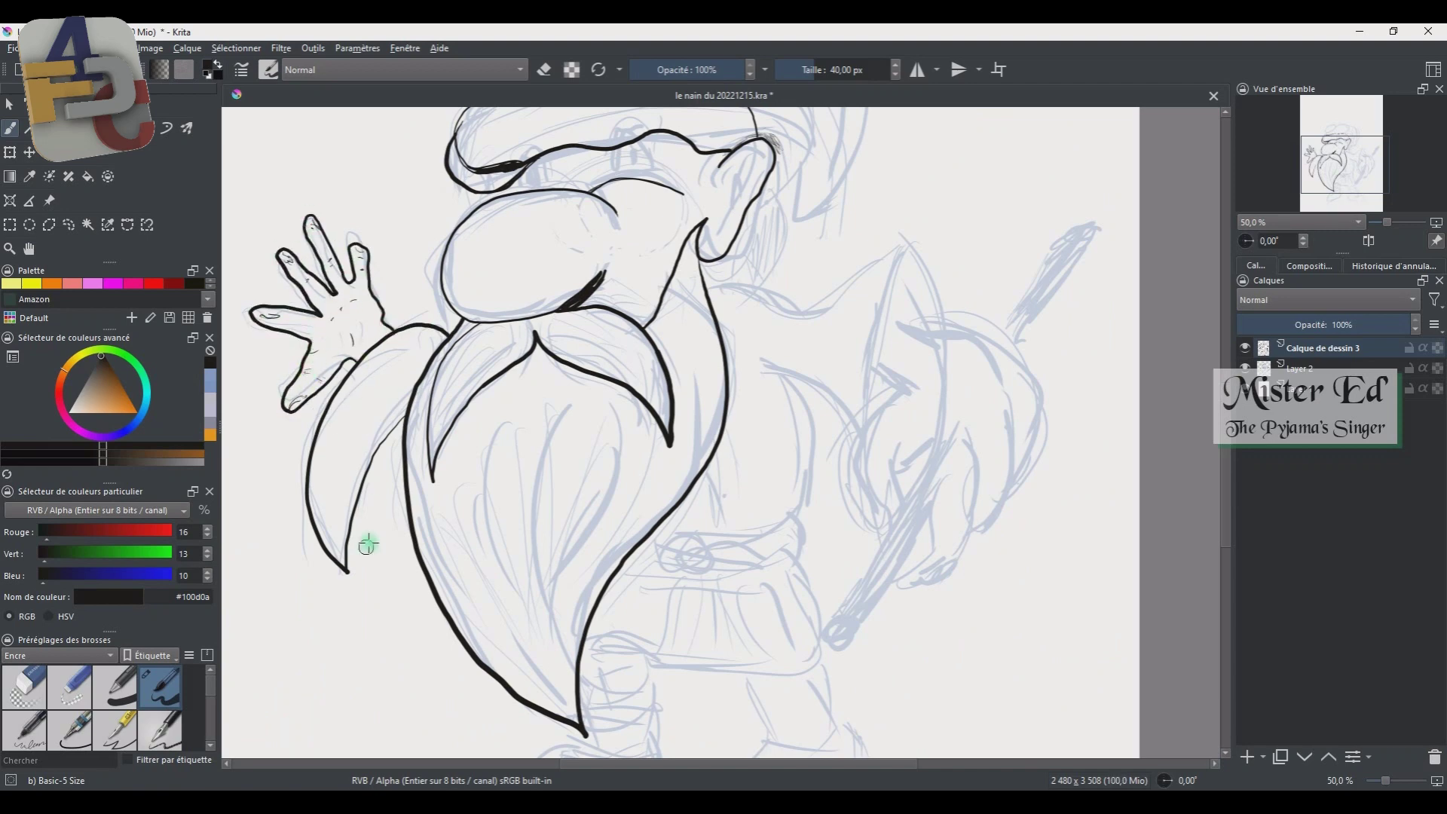
{"action": "scroll", "coordinate": [857, 419], "scroll_direction": "down", "scroll_amount": 1}
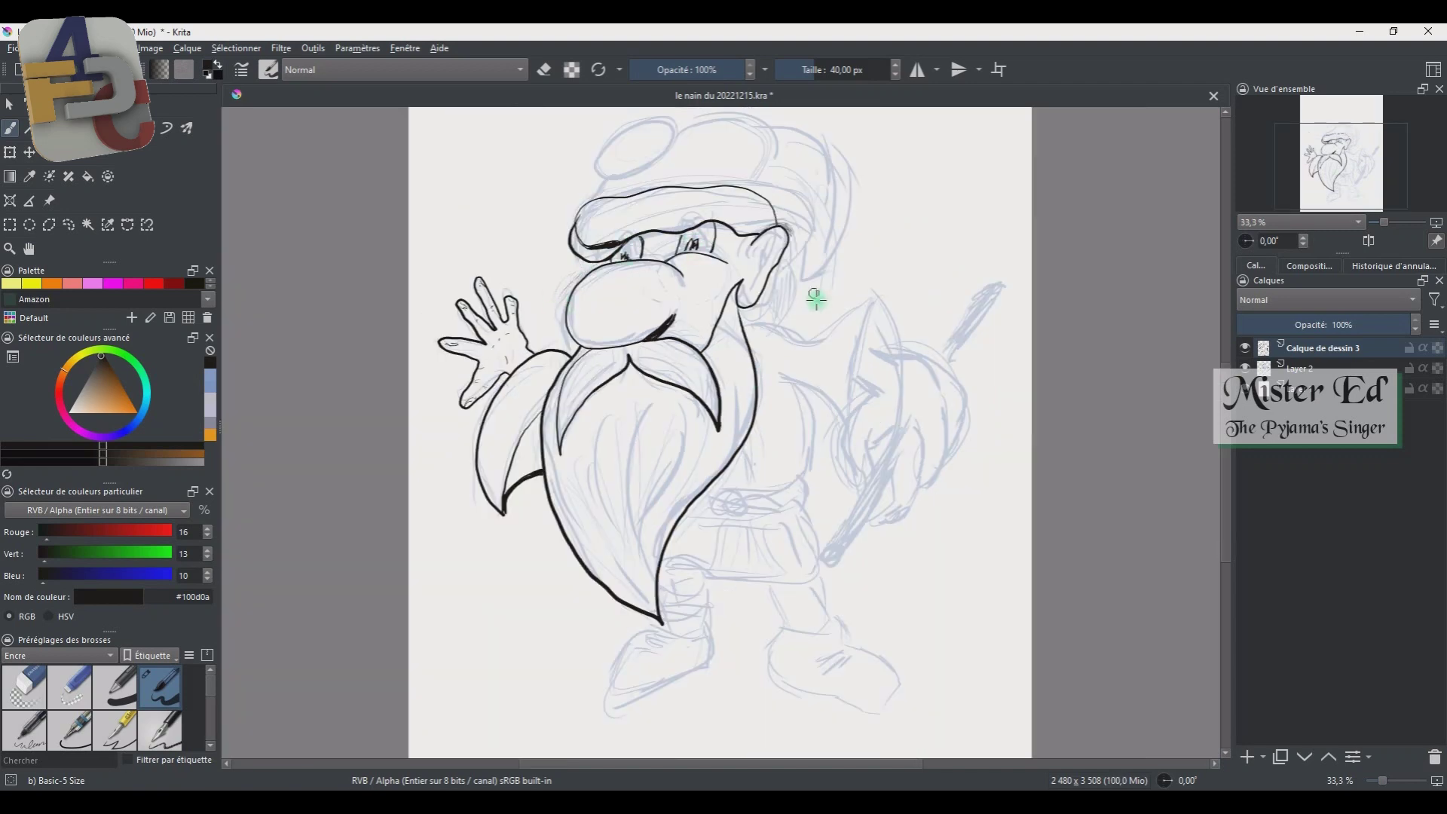
{"action": "scroll", "coordinate": [856, 419], "scroll_direction": "up", "scroll_amount": 3}
{"action": "left_click_drag", "start_coordinate": [723, 501], "coordinate": [626, 598]}
{"action": "scroll", "coordinate": [771, 305], "scroll_direction": "up", "scroll_amount": 5}
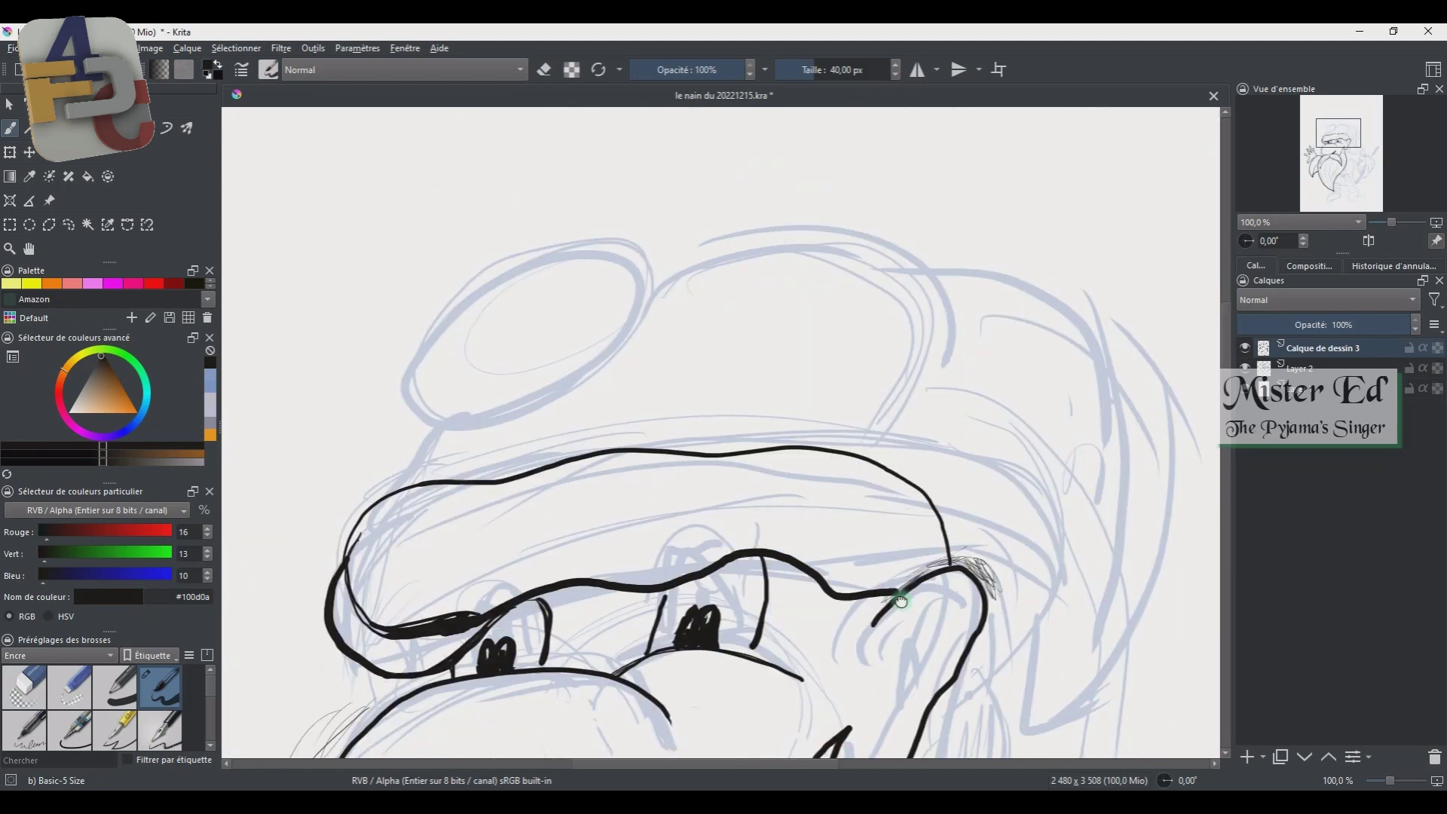
{"action": "left_click_drag", "start_coordinate": [388, 498], "coordinate": [372, 615]}
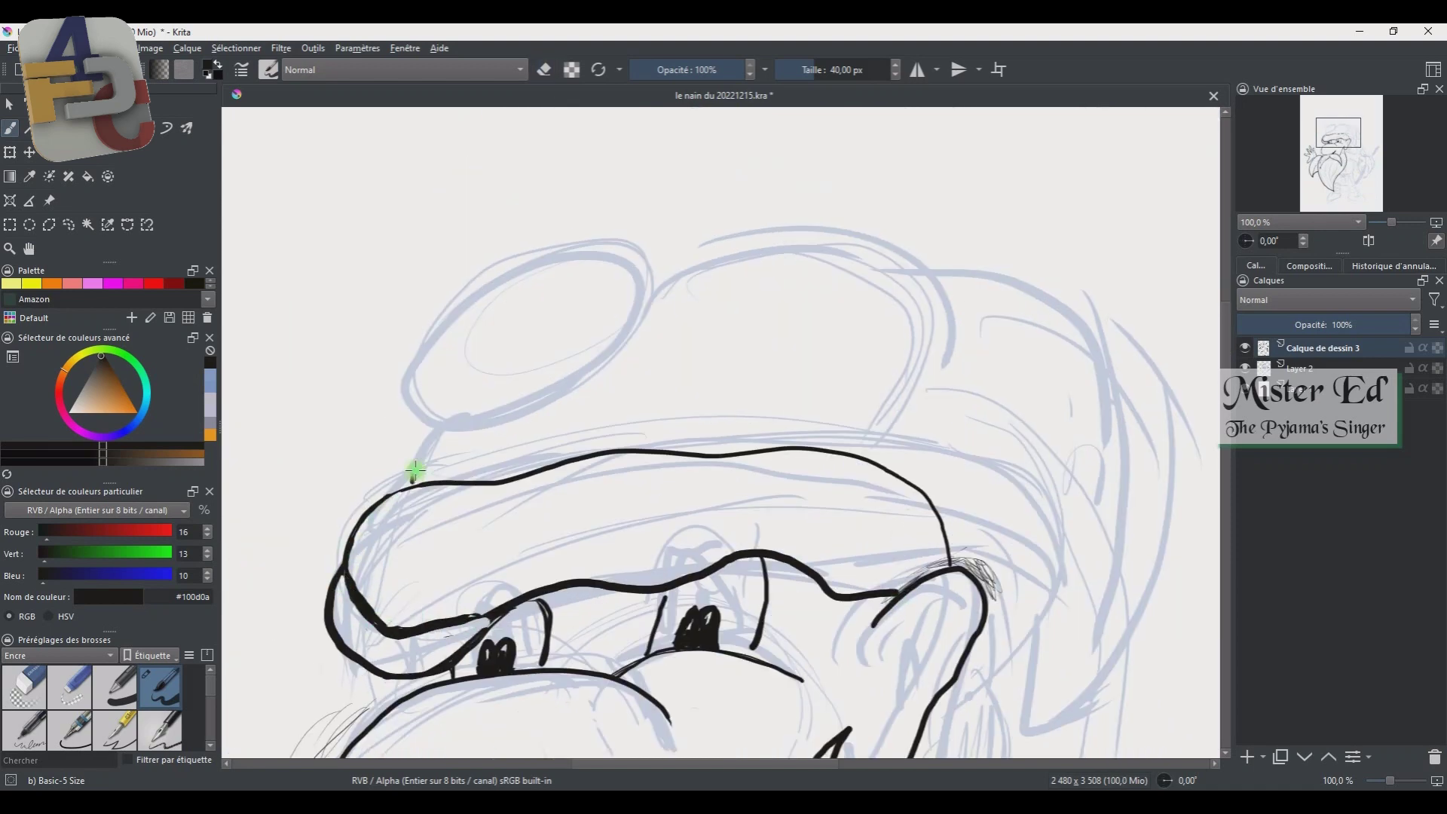
- Ink the hat pompom, top outline and folds, and thicken the brim
{"action": "mouse_move", "coordinate": [414, 472]}
{"action": "left_mouse_down"}
{"action": "mouse_move", "coordinate": [691, 272]}
{"action": "mouse_move", "coordinate": [934, 739]}
{"action": "left_mouse_up"}
{"action": "left_click_drag", "start_coordinate": [501, 413], "coordinate": [769, 366]}
{"action": "left_click_drag", "start_coordinate": [539, 388], "coordinate": [801, 325]}
{"action": "mouse_move", "coordinate": [347, 565]}
{"action": "left_mouse_down"}
{"action": "mouse_move", "coordinate": [728, 453]}
{"action": "mouse_move", "coordinate": [963, 608]}
{"action": "left_mouse_up"}
{"action": "scroll", "coordinate": [898, 392], "scroll_direction": "down", "scroll_amount": 2}
- Ink the right arm and the hand's fingers gripping below it
{"action": "mouse_move", "coordinate": [814, 494]}
{"action": "left_mouse_down"}
{"action": "mouse_move", "coordinate": [946, 531]}
{"action": "mouse_move", "coordinate": [957, 648]}
{"action": "left_mouse_up"}
{"action": "scroll", "coordinate": [775, 491], "scroll_direction": "up", "scroll_amount": 1}
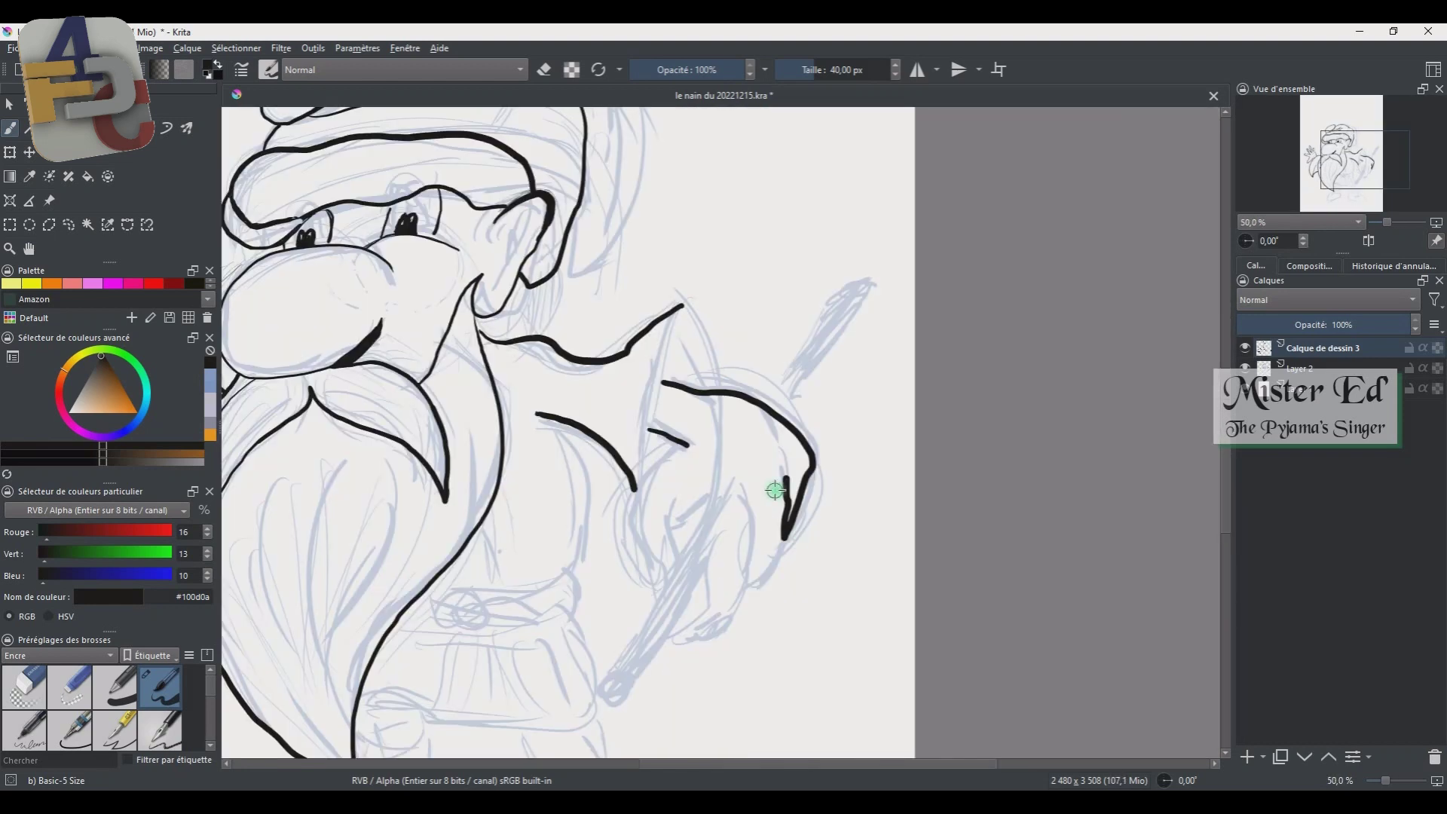
{"action": "key", "text": "ctrl+z"}
{"action": "left_click_drag", "start_coordinate": [677, 383], "coordinate": [788, 550]}
{"action": "left_click_drag", "start_coordinate": [743, 503], "coordinate": [788, 550]}
{"action": "left_click_drag", "start_coordinate": [751, 543], "coordinate": [659, 655]}
{"action": "left_click_drag", "start_coordinate": [687, 607], "coordinate": [708, 560]}
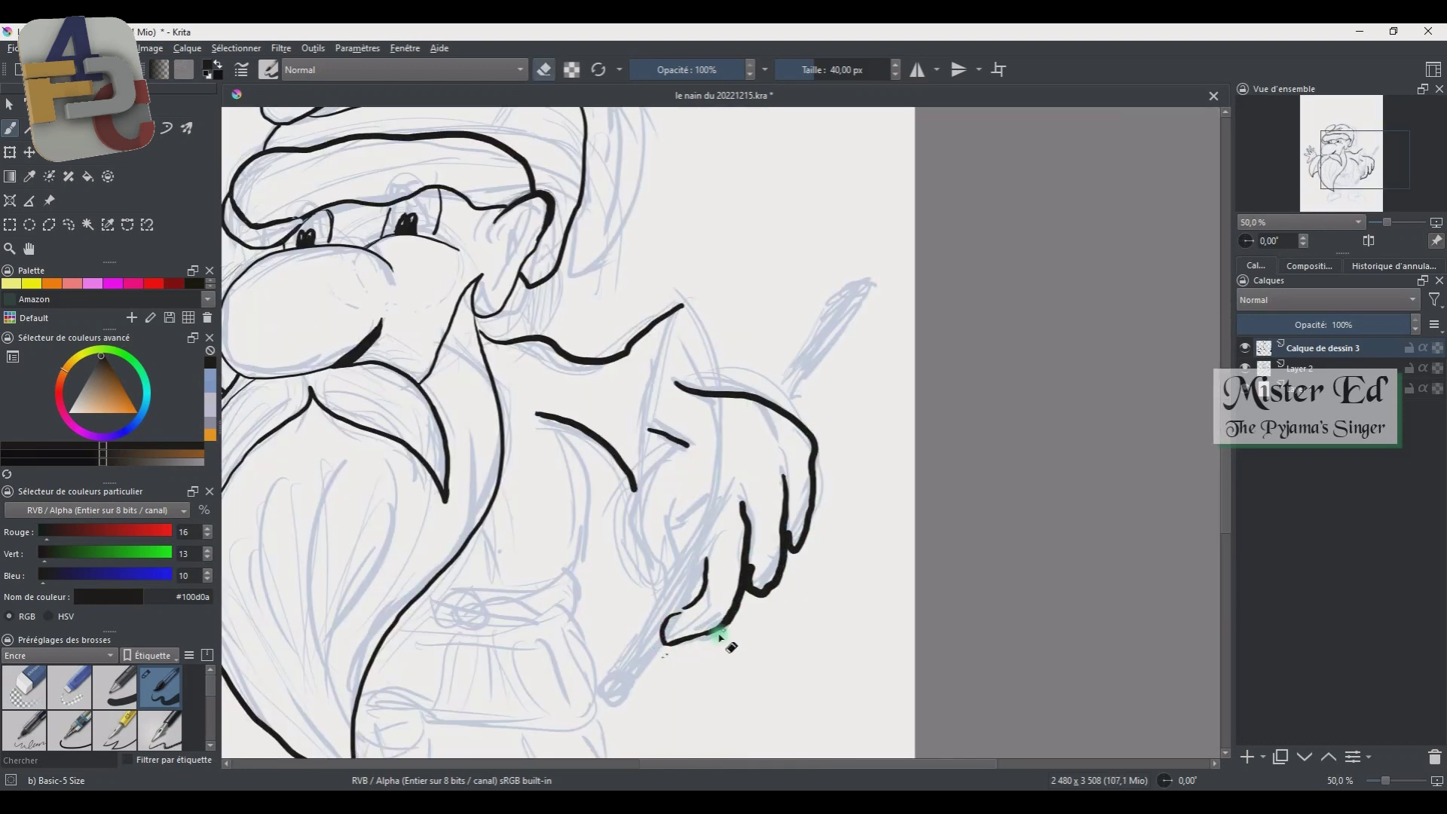
- Draw the pencil's two straight parallel sides with the Line tool, then a curved tip
{"action": "key", "text": "v"}
{"action": "left_click_drag", "start_coordinate": [720, 501], "coordinate": [603, 703]}
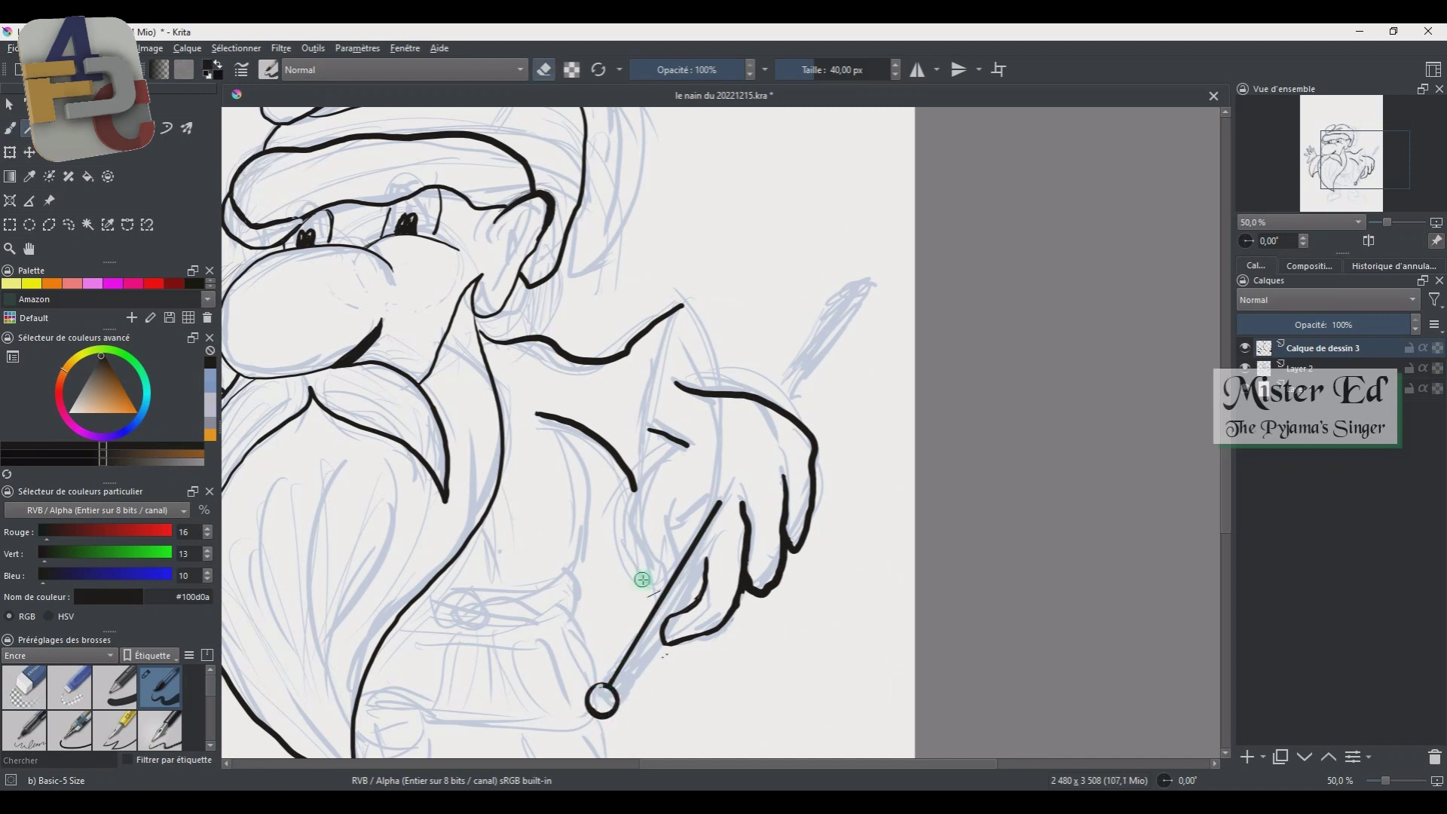
{"action": "left_click_drag", "start_coordinate": [596, 687], "coordinate": [689, 513]}
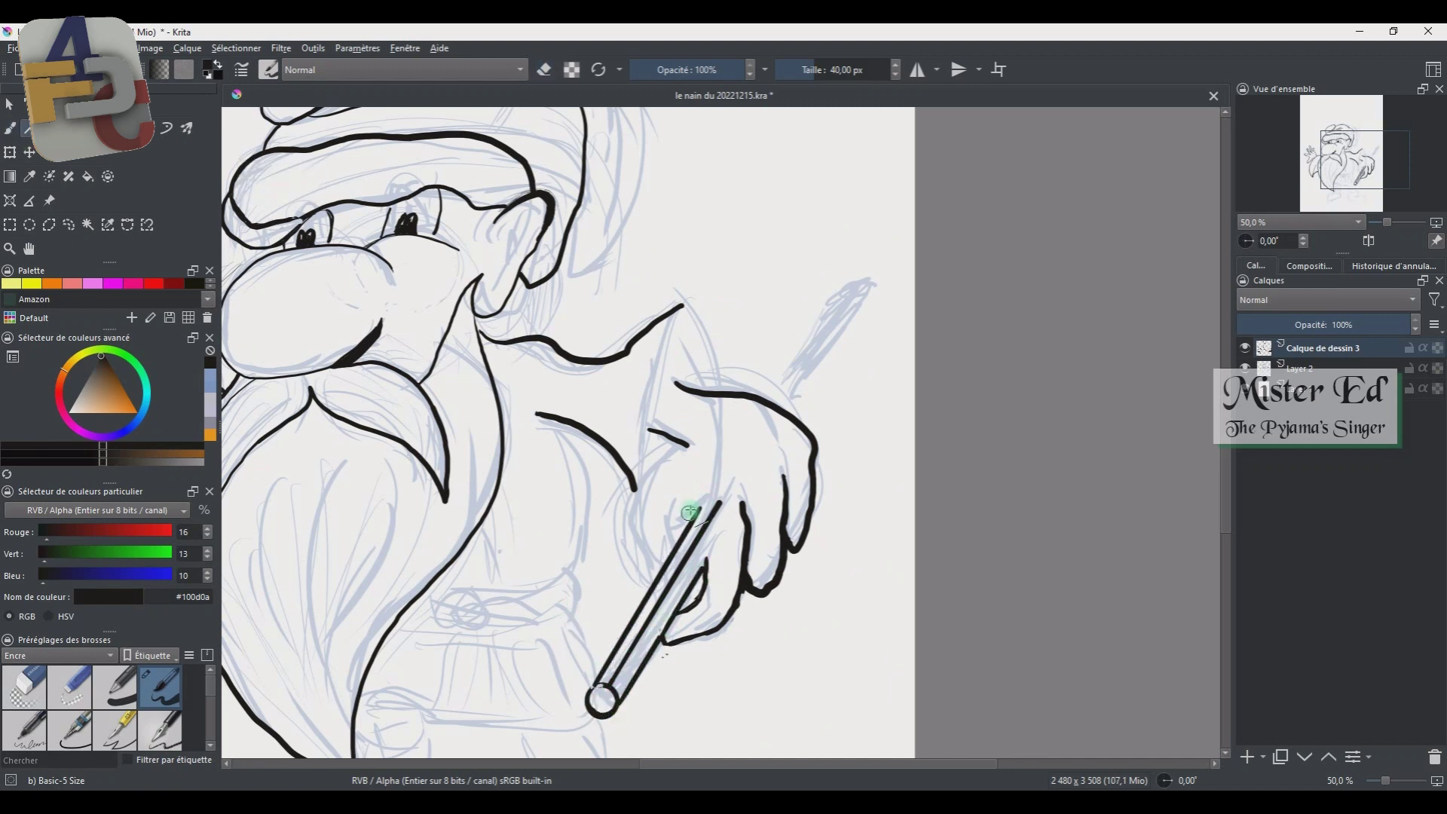
{"action": "mouse_move", "coordinate": [768, 398]}
{"action": "left_mouse_down"}
{"action": "mouse_move", "coordinate": [842, 290]}
{"action": "mouse_move", "coordinate": [861, 309]}
{"action": "left_mouse_up"}
{"action": "key", "text": "b"}
{"action": "left_click_drag", "start_coordinate": [840, 291], "coordinate": [863, 307]}
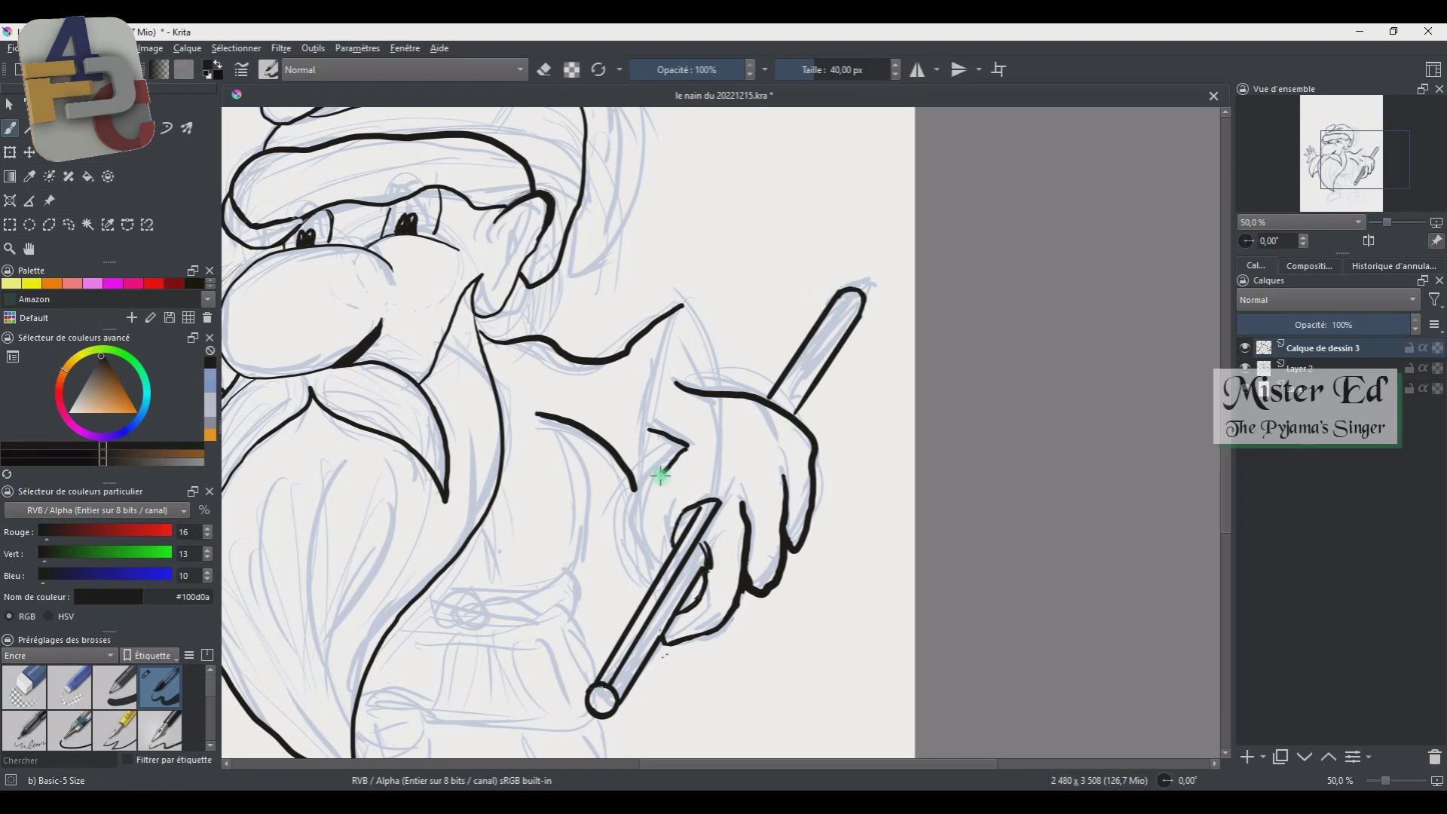
- Texture both mustache halves with the hair texture brush at 70 px
{"action": "left_click", "coordinate": [59, 656]}
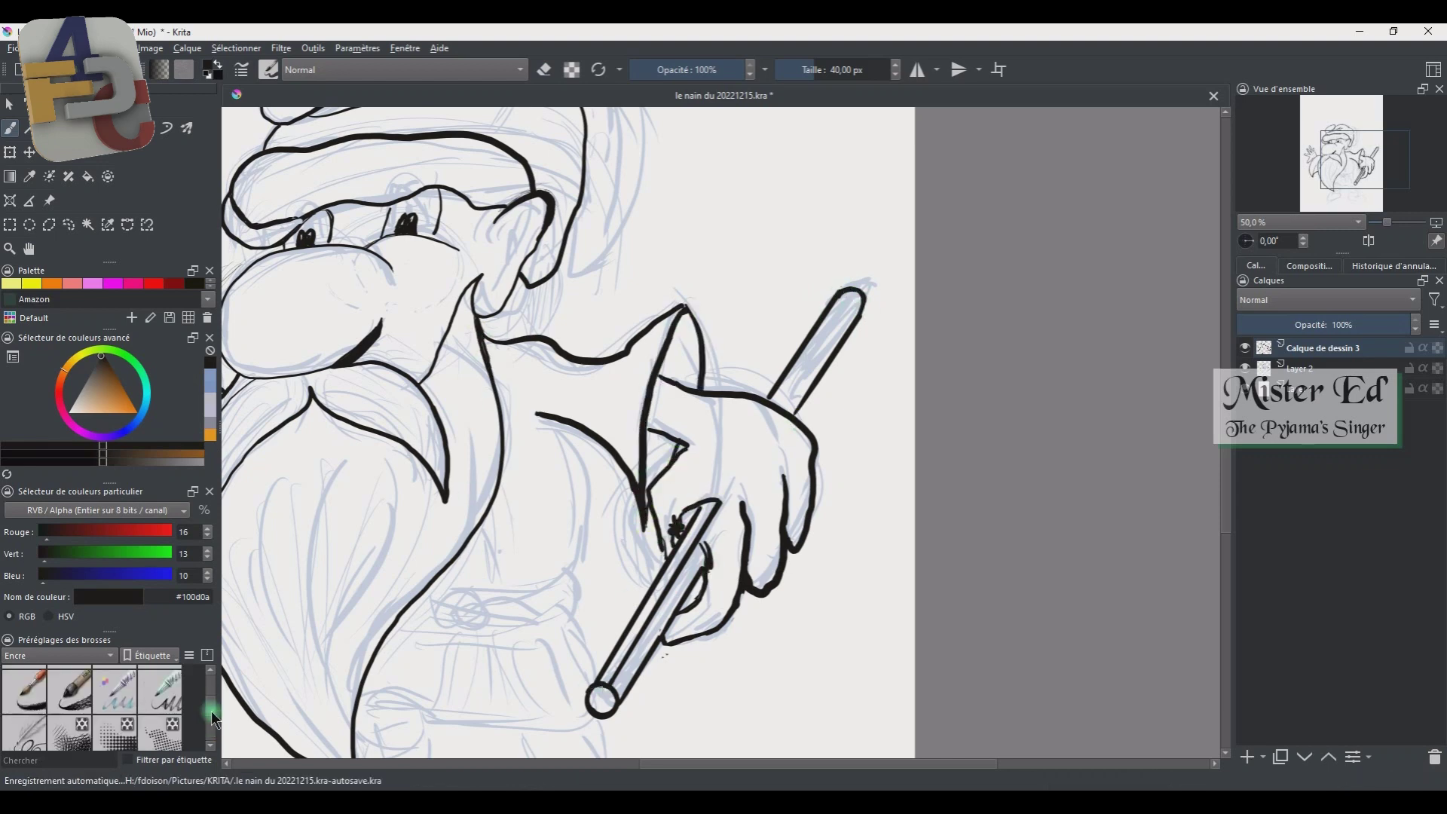
{"action": "left_click", "coordinate": [30, 603]}
{"action": "left_click", "coordinate": [69, 728]}
{"action": "left_click_drag", "start_coordinate": [324, 388], "coordinate": [407, 426]}
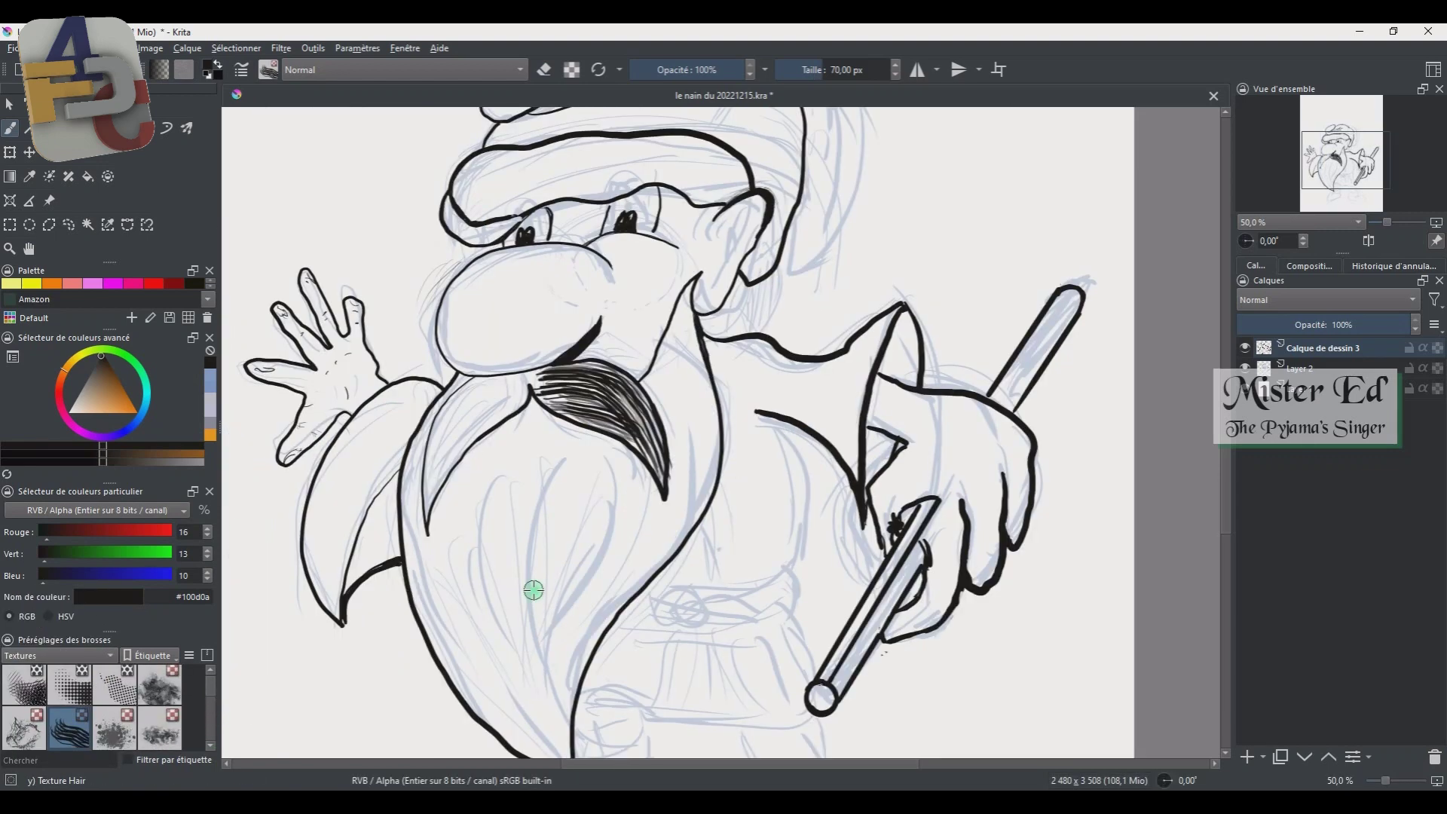
{"action": "mouse_move", "coordinate": [520, 377]}
{"action": "left_mouse_down"}
{"action": "mouse_move", "coordinate": [452, 490]}
{"action": "mouse_move", "coordinate": [411, 483]}
{"action": "left_mouse_up"}
- Fill the beard down to its tip with grey hair-texture strands
{"action": "scroll", "coordinate": [483, 422], "scroll_direction": "down", "scroll_amount": 3}
{"action": "left_click_drag", "start_coordinate": [475, 362], "coordinate": [528, 649]}
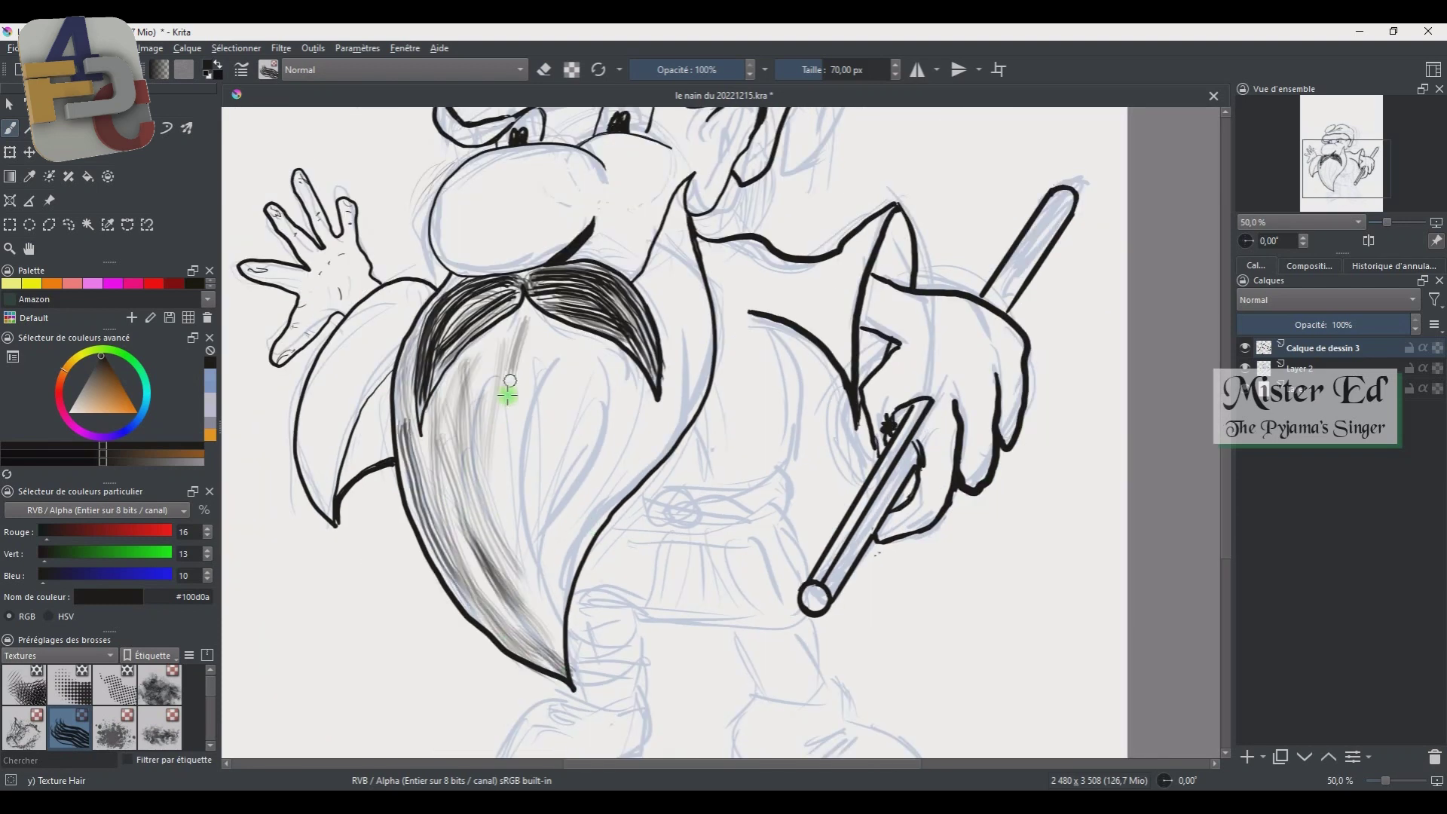
{"action": "left_click_drag", "start_coordinate": [520, 331], "coordinate": [543, 663]}
{"action": "left_click_drag", "start_coordinate": [693, 226], "coordinate": [636, 478]}
{"action": "left_click_drag", "start_coordinate": [679, 272], "coordinate": [573, 648]}
{"action": "left_click_drag", "start_coordinate": [623, 362], "coordinate": [551, 520]}
{"action": "left_click_drag", "start_coordinate": [528, 324], "coordinate": [513, 562]}
{"action": "scroll", "coordinate": [495, 500], "scroll_direction": "down", "scroll_amount": 1}
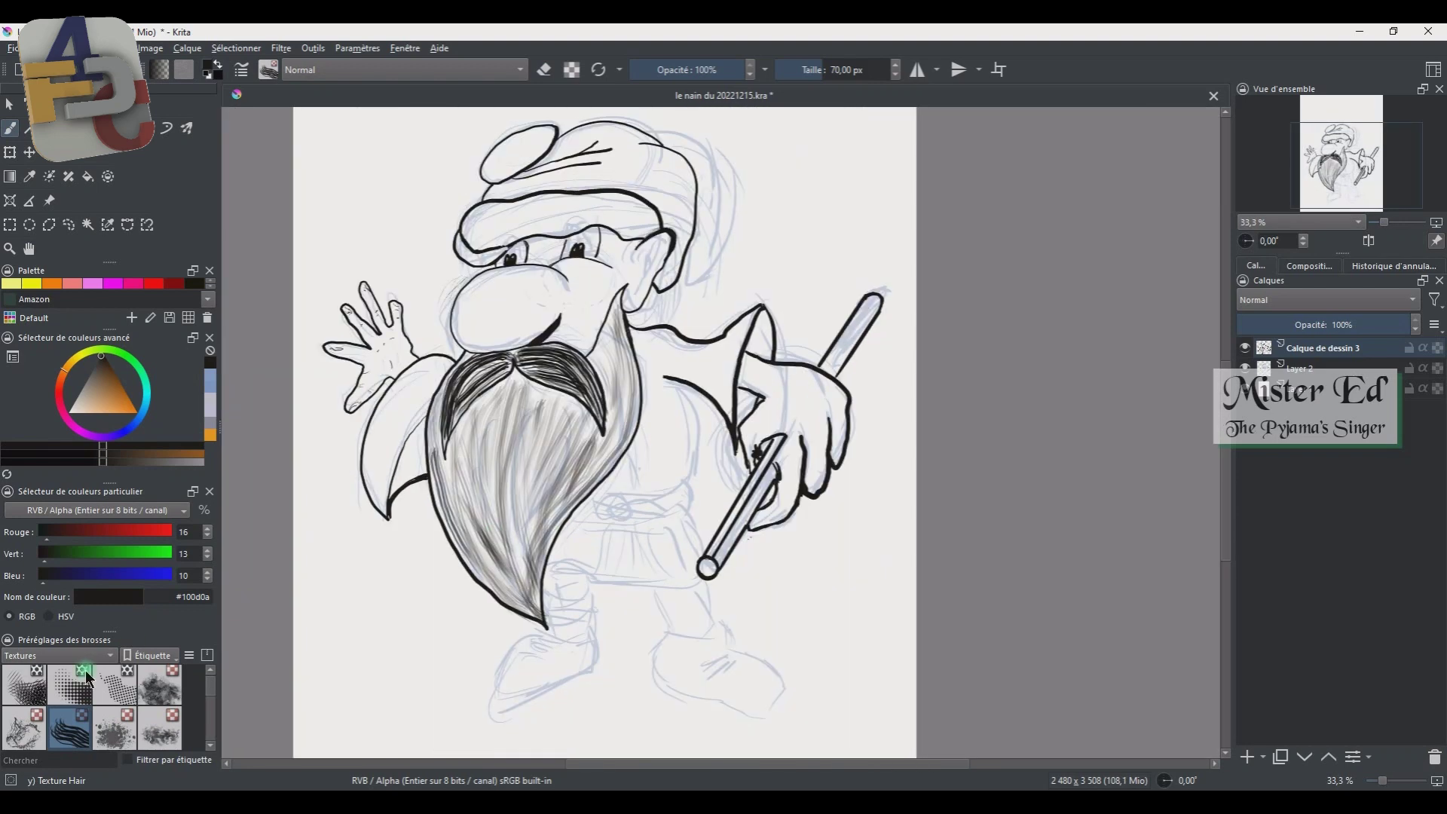
- Try screentone and moiré screentone shading brushes, then return to the basic ink brush
{"action": "key", "text": "/"}
{"action": "key", "text": "/"}
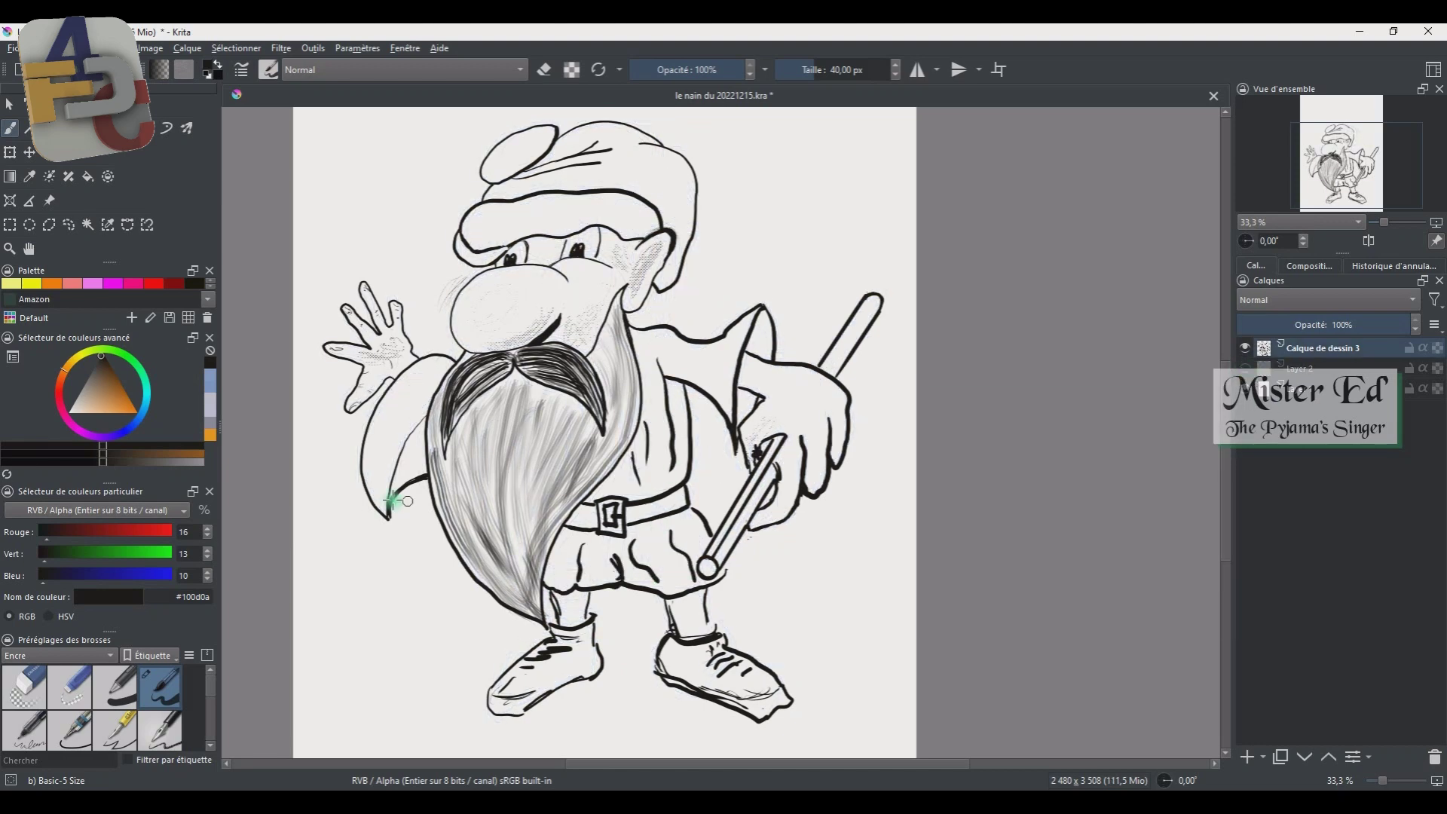
{"action": "key", "text": "/"}
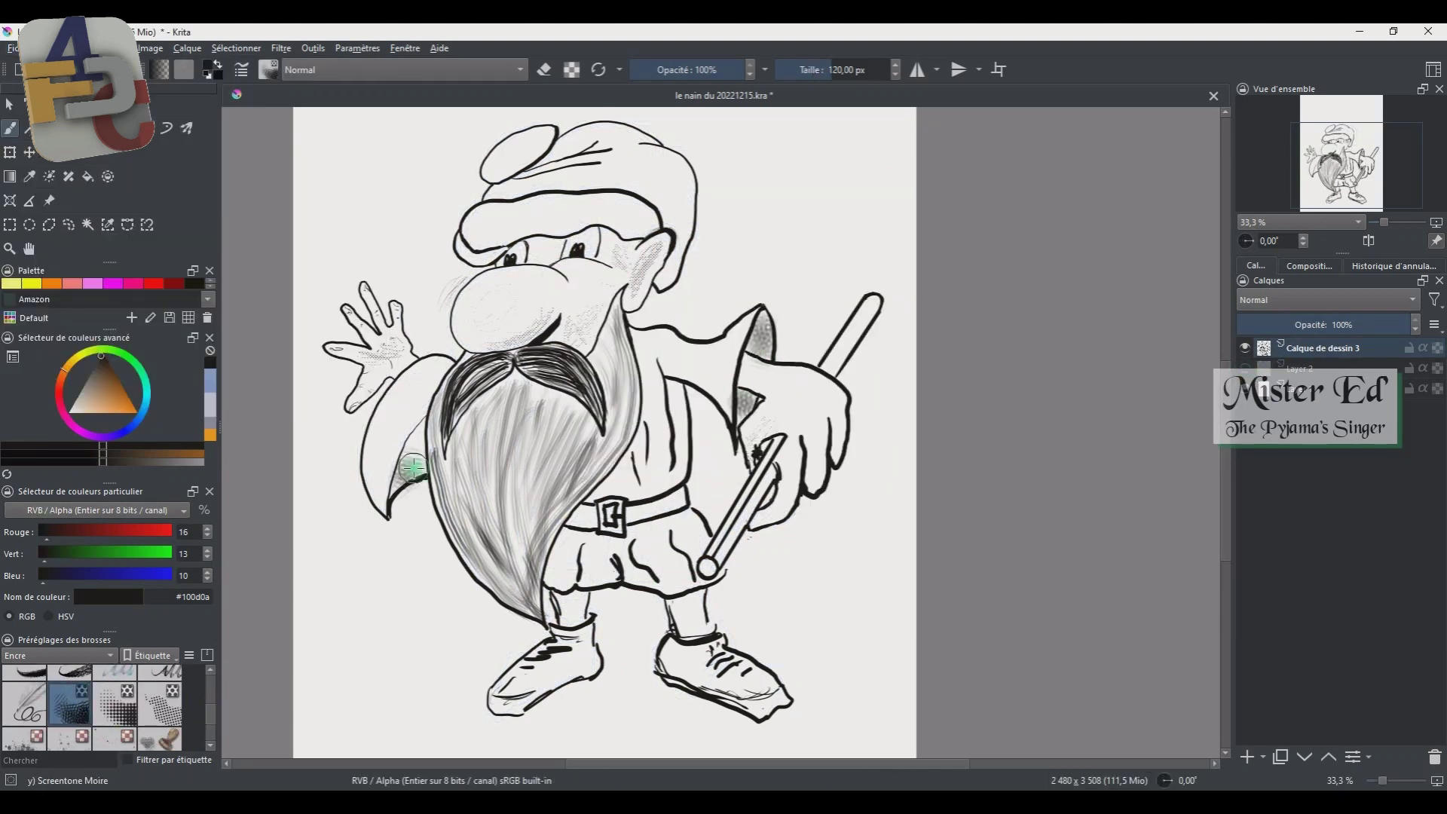
{"action": "key", "text": "/"}
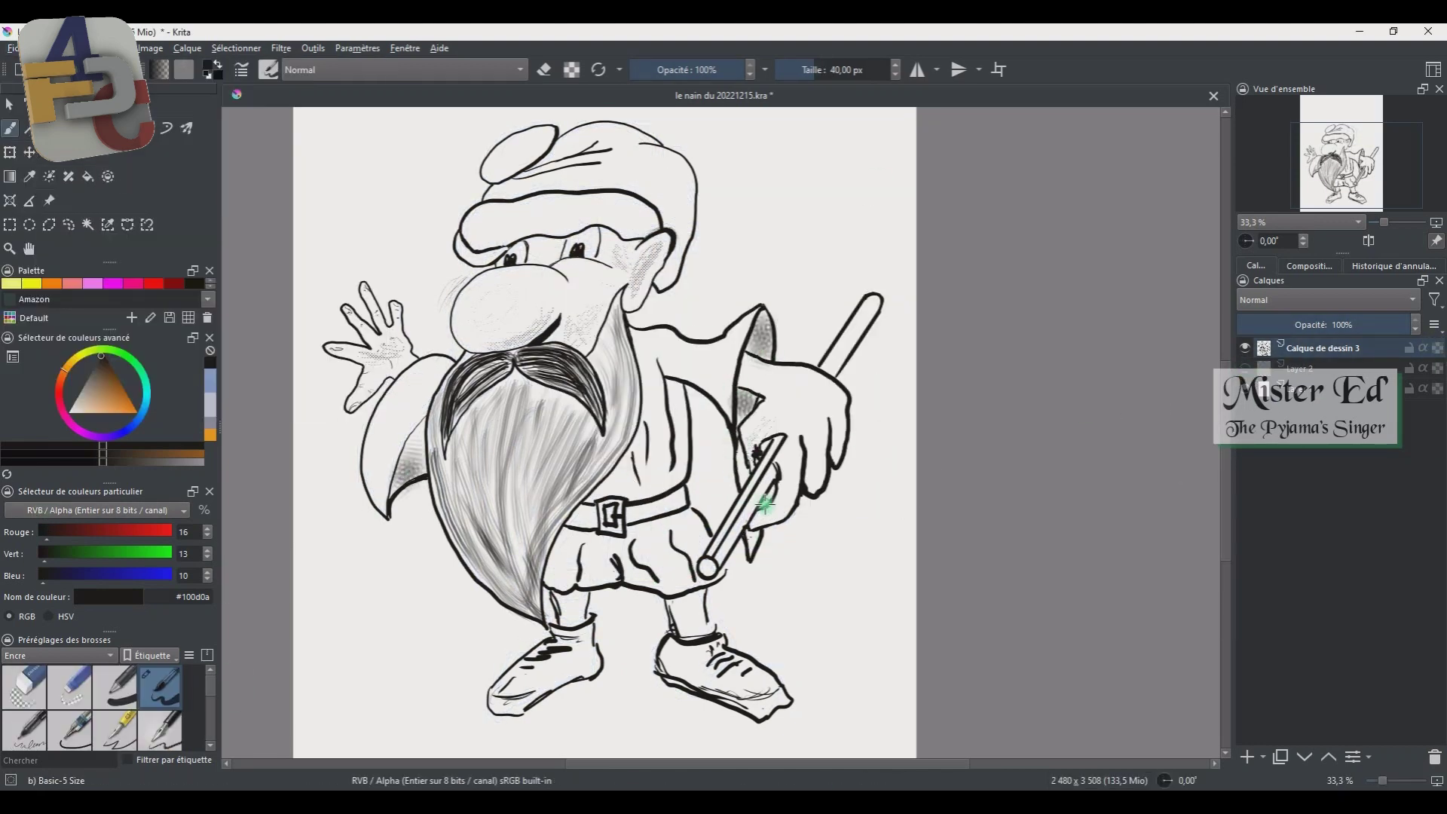
- Switch to the regular screentone brush and bring up the quick brush and colour choices
{"action": "key", "text": "."}
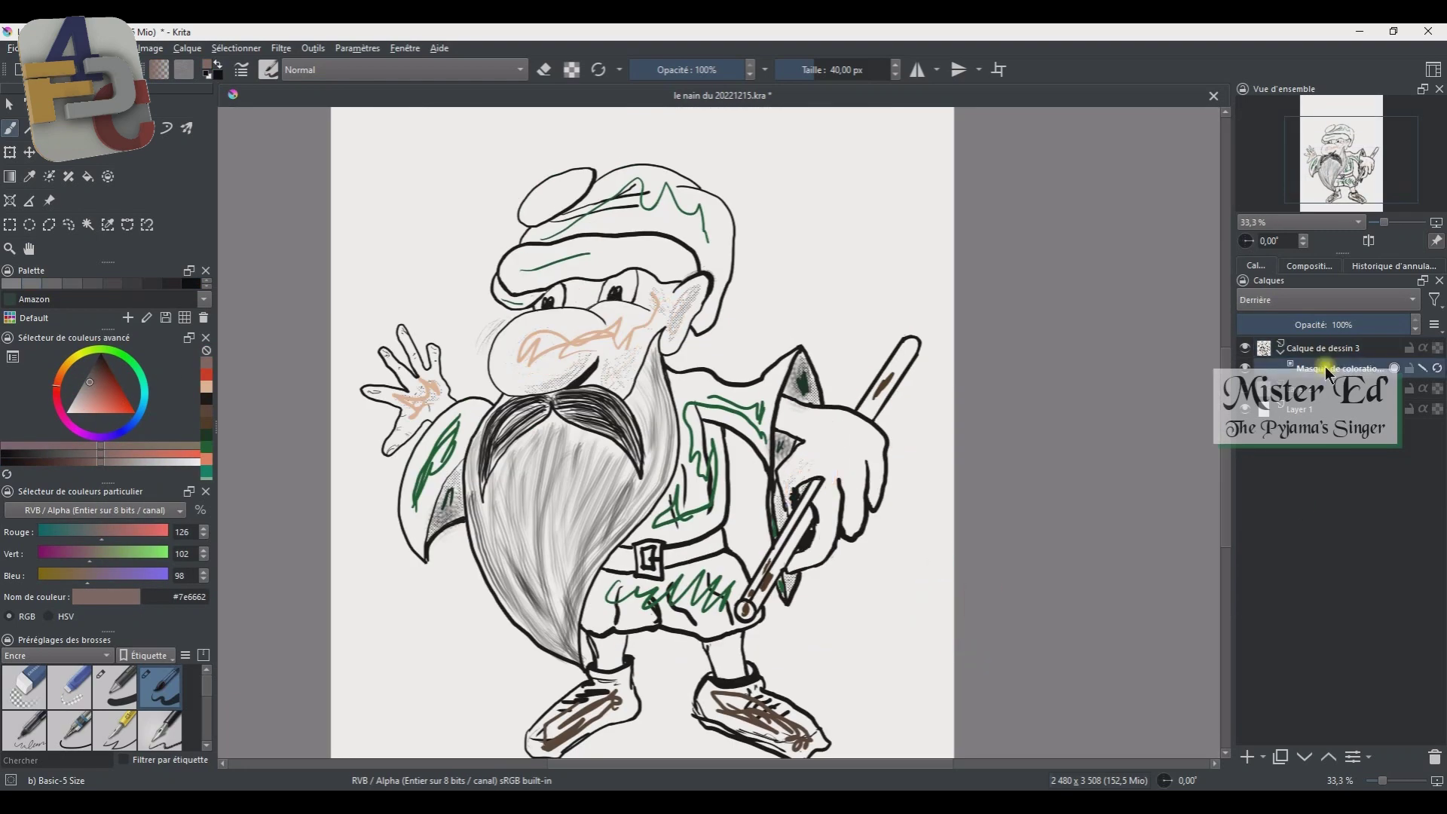
{"action": "scroll", "coordinate": [954, 440], "scroll_direction": "down", "scroll_amount": 1}
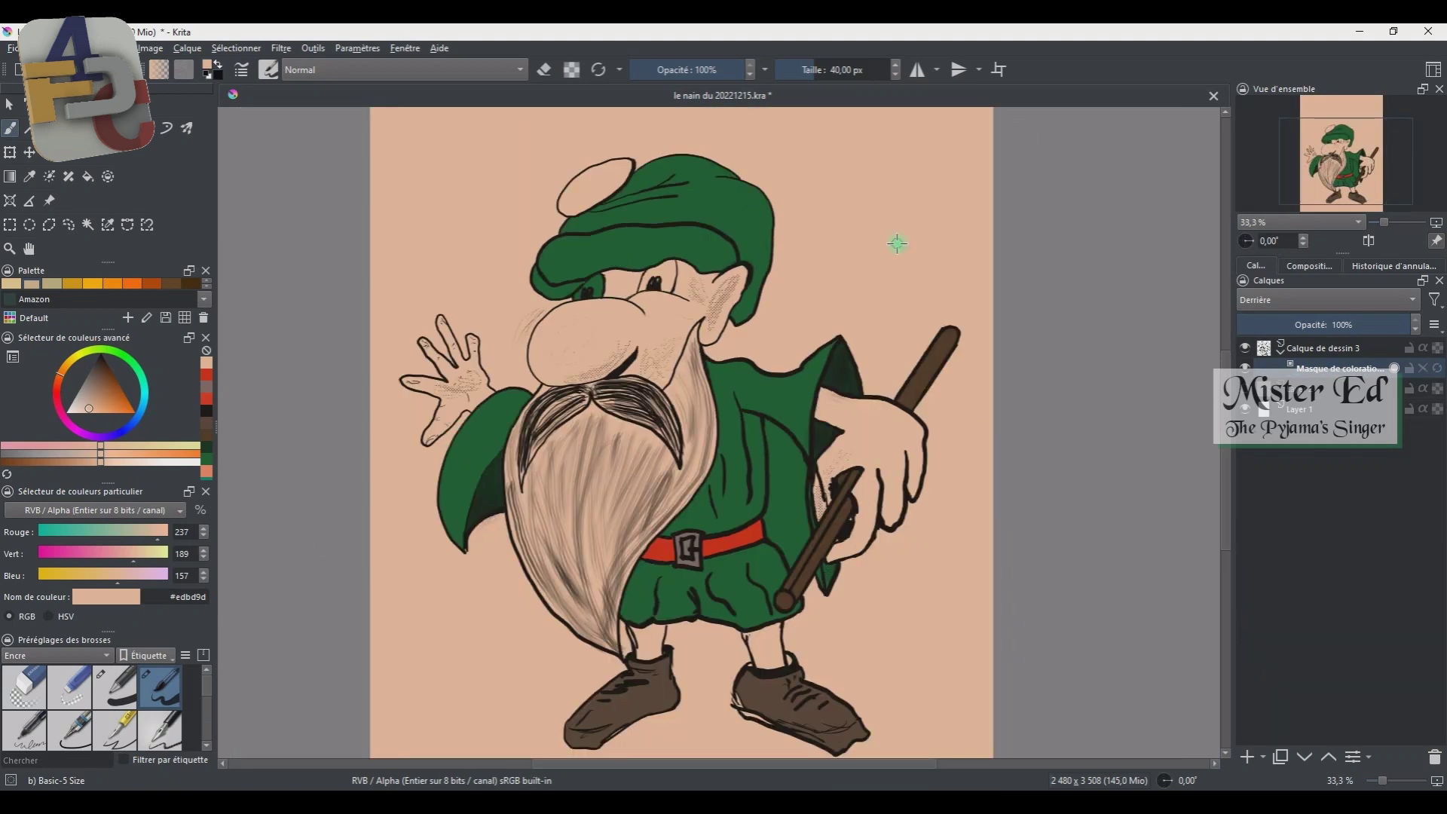
{"action": "right_click", "coordinate": [894, 242]}
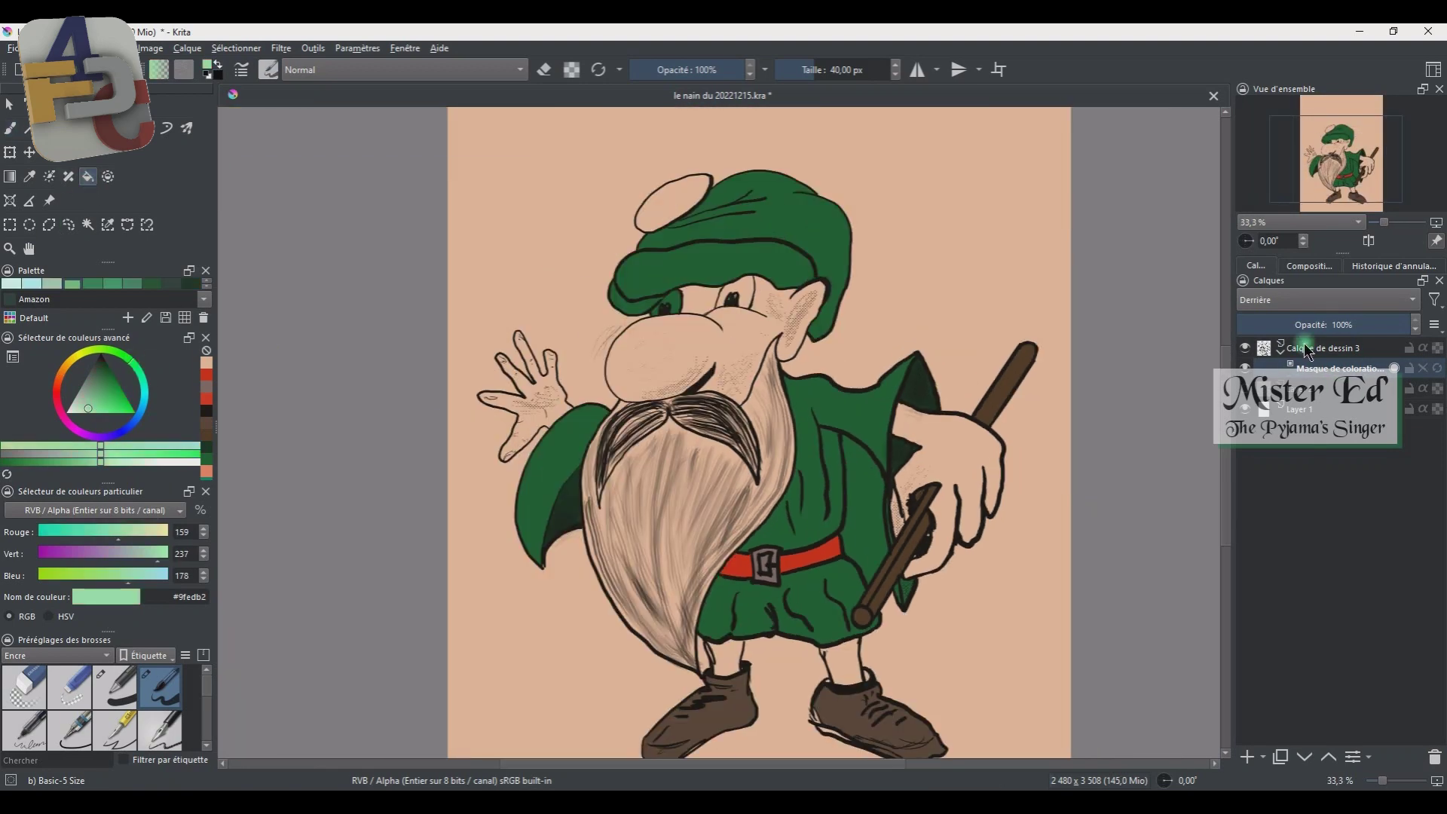
- Lighten the beard with light textured strokes on the Masque de coloration 1 layer
{"action": "mouse_move", "coordinate": [717, 483]}
{"action": "left_mouse_down"}
{"action": "mouse_move", "coordinate": [648, 573]}
{"action": "mouse_move", "coordinate": [663, 649]}
{"action": "left_mouse_up"}
{"action": "left_click_drag", "start_coordinate": [611, 536], "coordinate": [701, 415]}
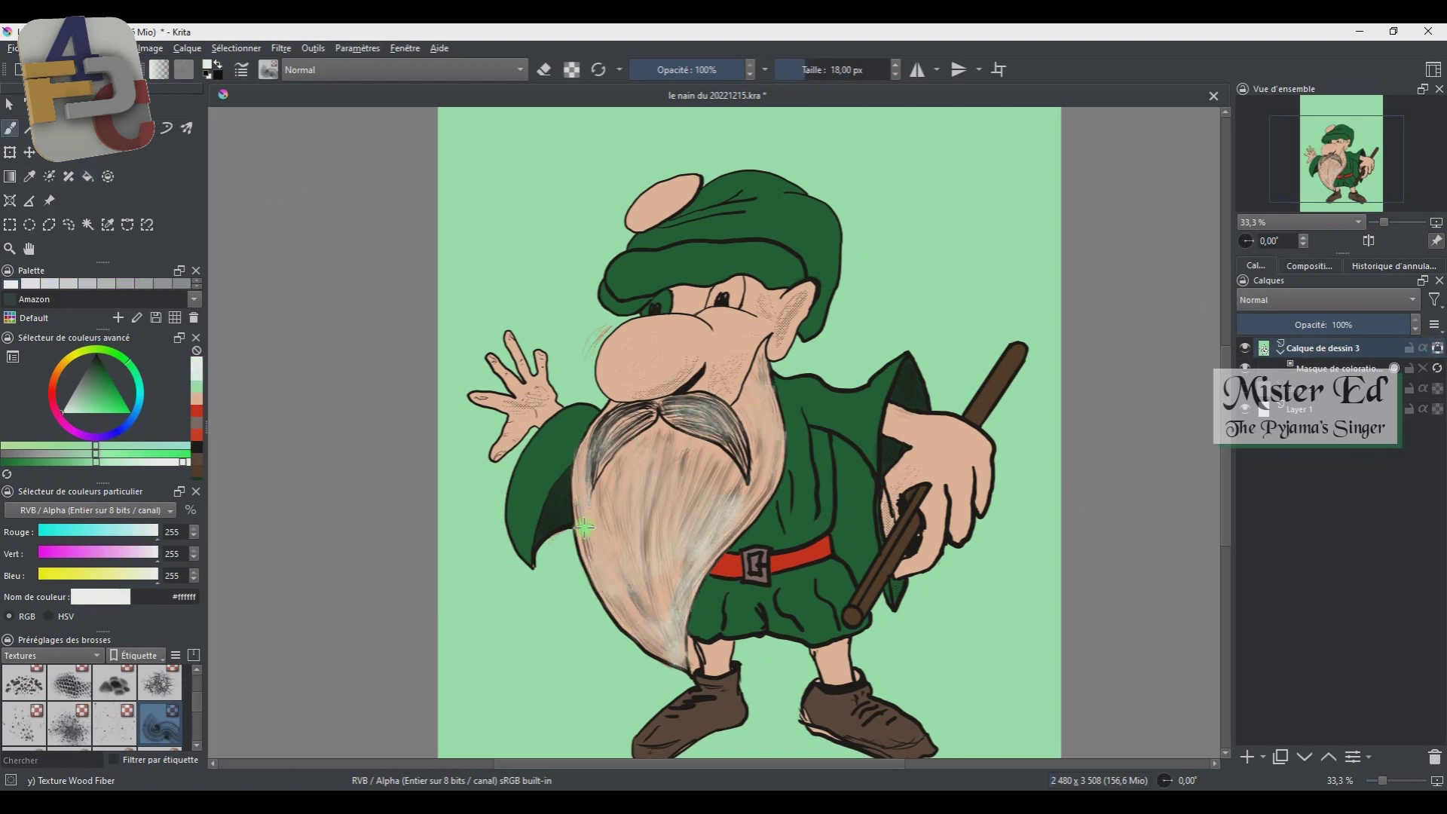
{"action": "left_click_drag", "start_coordinate": [603, 490], "coordinate": [692, 646]}
{"action": "key", "text": "1"}
{"action": "left_click", "coordinate": [1331, 368]}
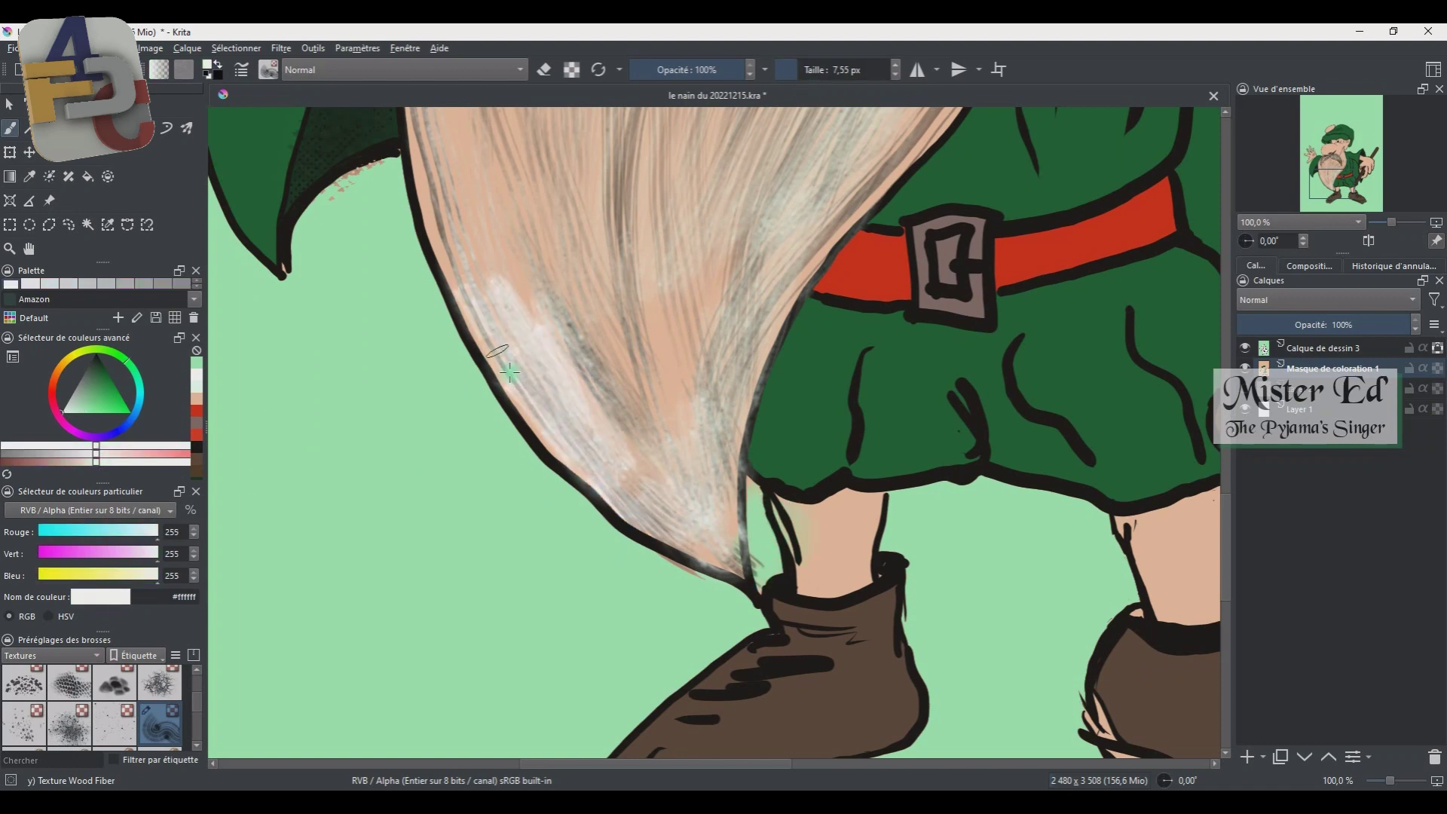
{"action": "key", "text": "minus"}
{"action": "key", "text": "minus"}
{"action": "key", "text": "minus"}
{"action": "left_click_drag", "start_coordinate": [678, 407], "coordinate": [603, 573]}
{"action": "mouse_move", "coordinate": [754, 482]}
{"action": "left_mouse_down"}
{"action": "mouse_move", "coordinate": [720, 371]}
{"action": "mouse_move", "coordinate": [678, 527]}
{"action": "left_mouse_up"}
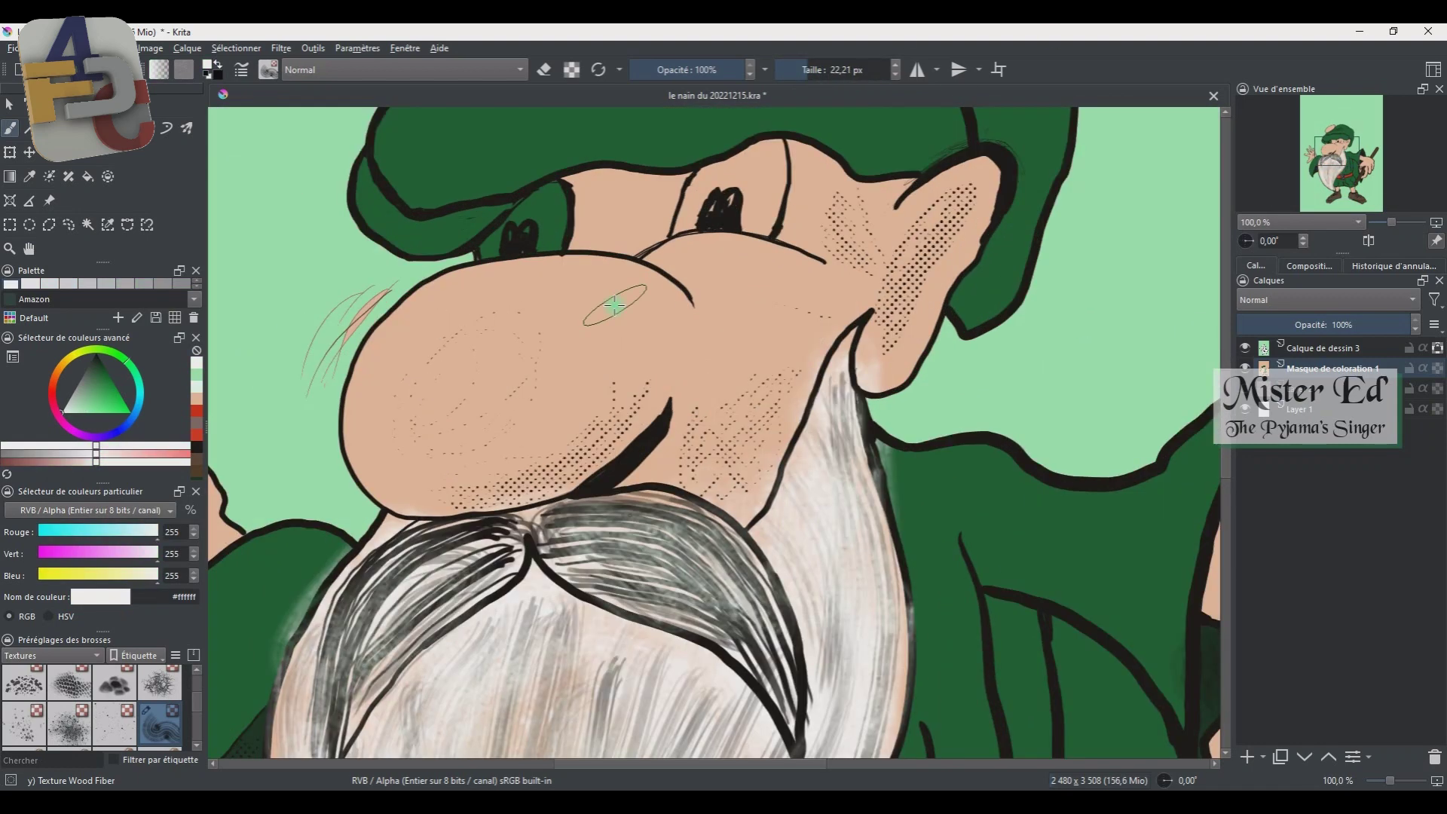
- Zoom in on the face and paint the dwarf's eyes white
{"action": "key", "text": "1"}
{"action": "left_click", "coordinate": [548, 469], "text": "ctrl"}
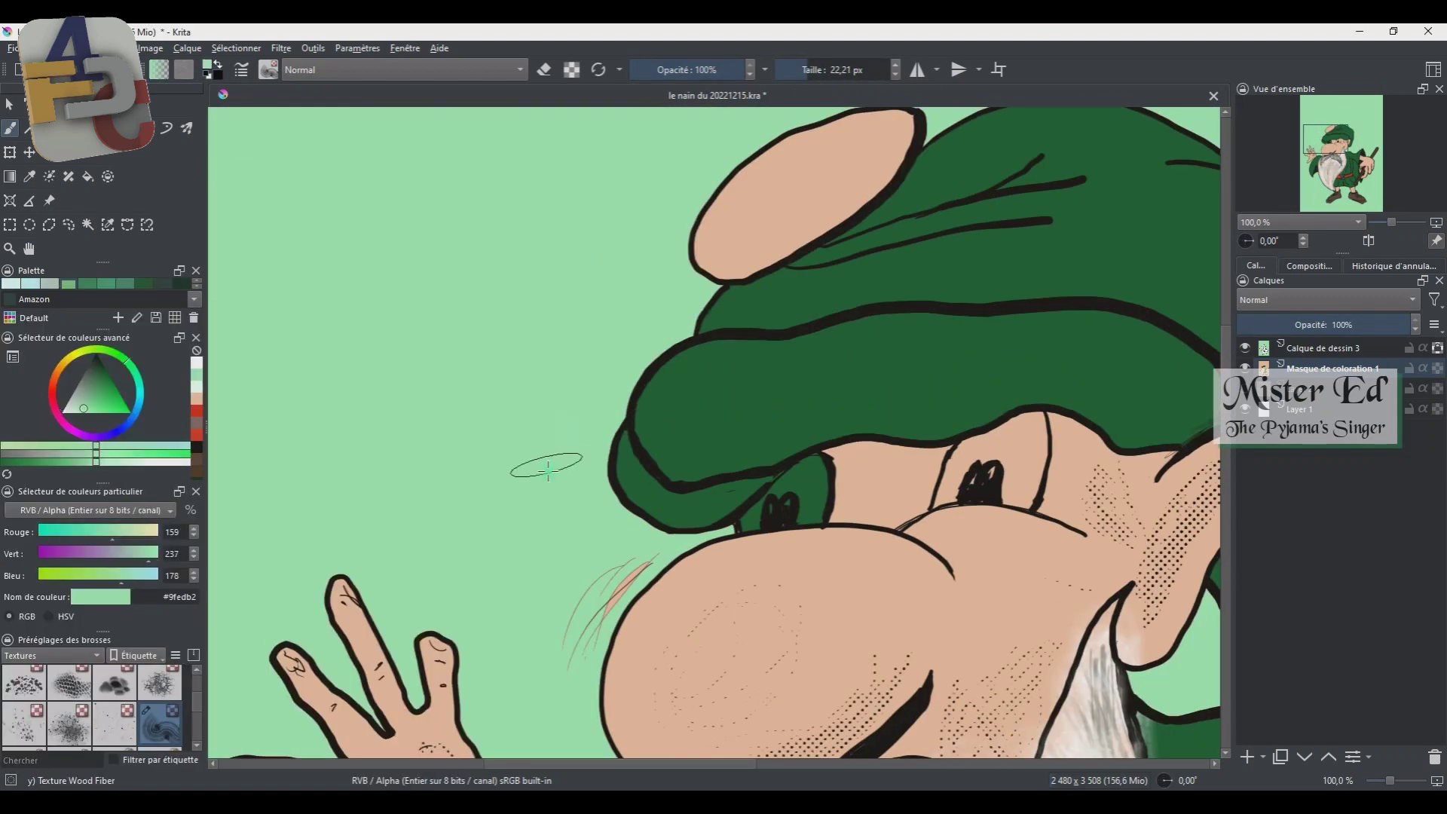
{"action": "scroll", "coordinate": [864, 503], "scroll_direction": "up", "scroll_amount": 3}
{"action": "left_click_drag", "start_coordinate": [753, 369], "coordinate": [693, 482]}
{"action": "left_click_drag", "start_coordinate": [783, 392], "coordinate": [723, 543]}
{"action": "left_click_drag", "start_coordinate": [663, 452], "coordinate": [565, 564]}
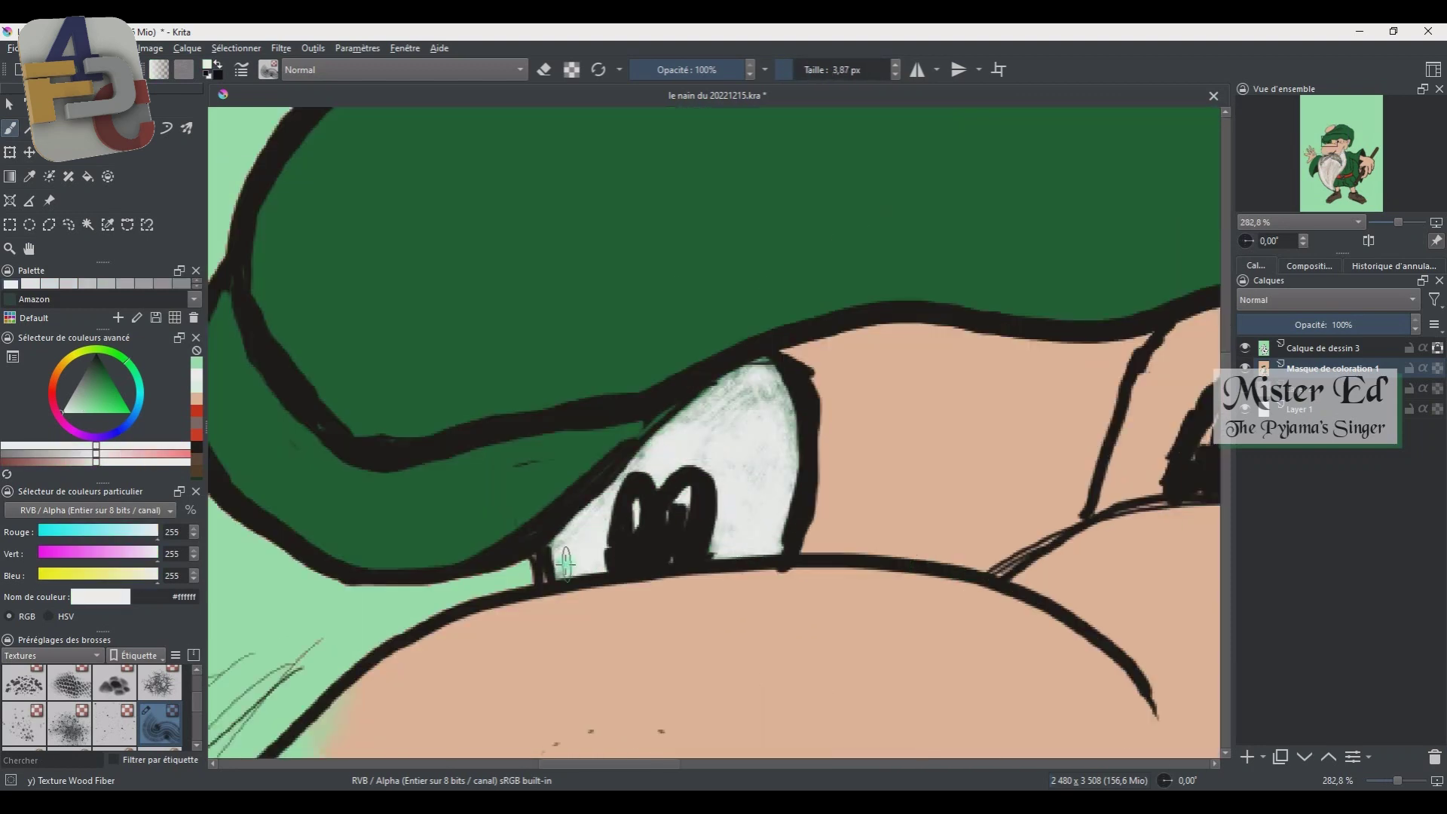
- Add blue irises to both eyes
{"action": "left_click_drag", "start_coordinate": [753, 377], "coordinate": [784, 468]}
{"action": "scroll", "coordinate": [603, 528], "scroll_direction": "down", "scroll_amount": 2}
{"action": "left_click_drag", "start_coordinate": [655, 498], "coordinate": [679, 498]}
{"action": "left_click_drag", "start_coordinate": [396, 505], "coordinate": [418, 516]}
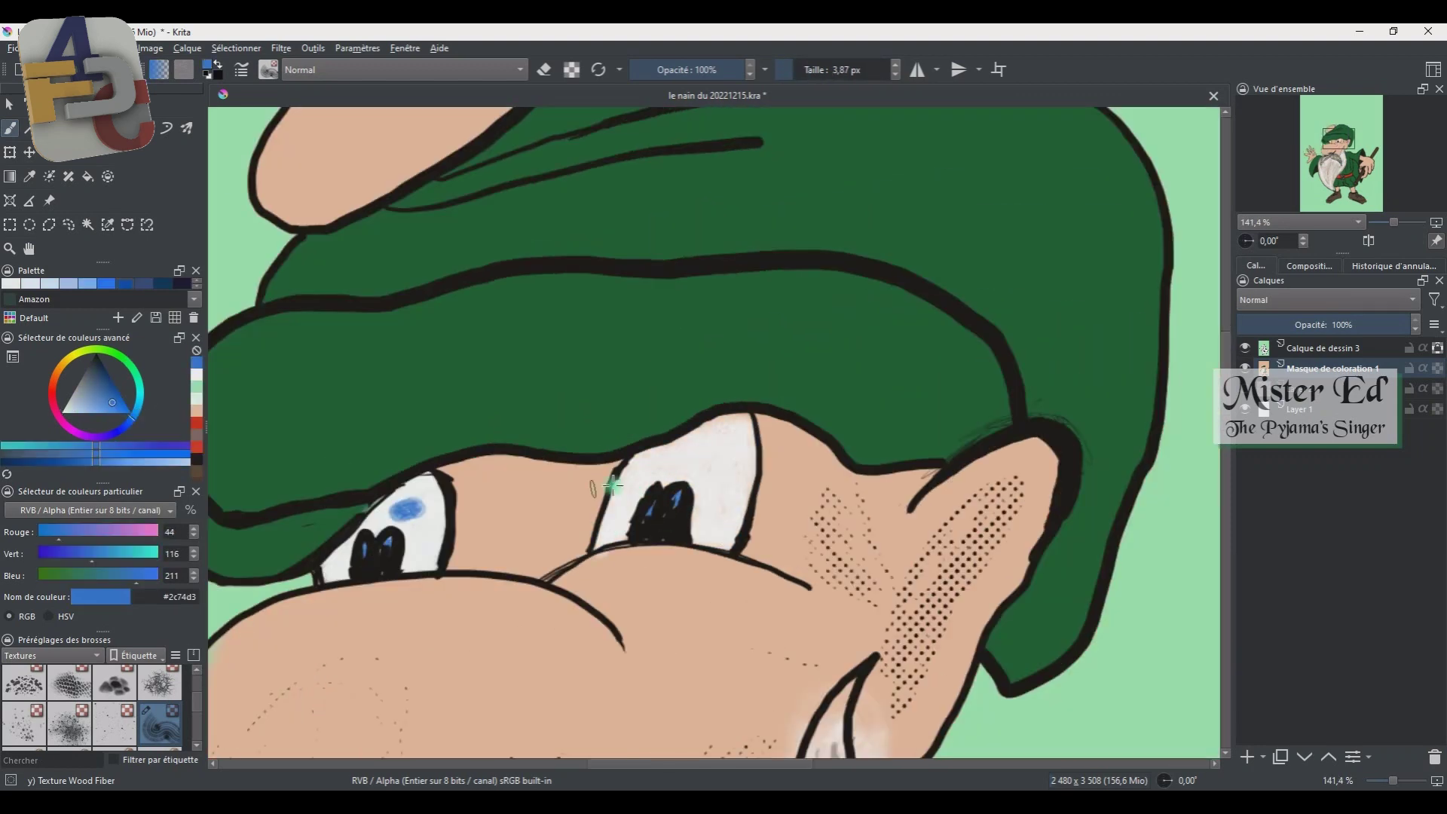
{"action": "scroll", "coordinate": [612, 485], "scroll_direction": "down", "scroll_amount": 3}
{"action": "scroll", "coordinate": [656, 400], "scroll_direction": "up", "scroll_amount": 3}
- Paint the beige beret top green, undo the stray coat strokes, and pick dark bottle green
{"action": "key", "text": "f"}
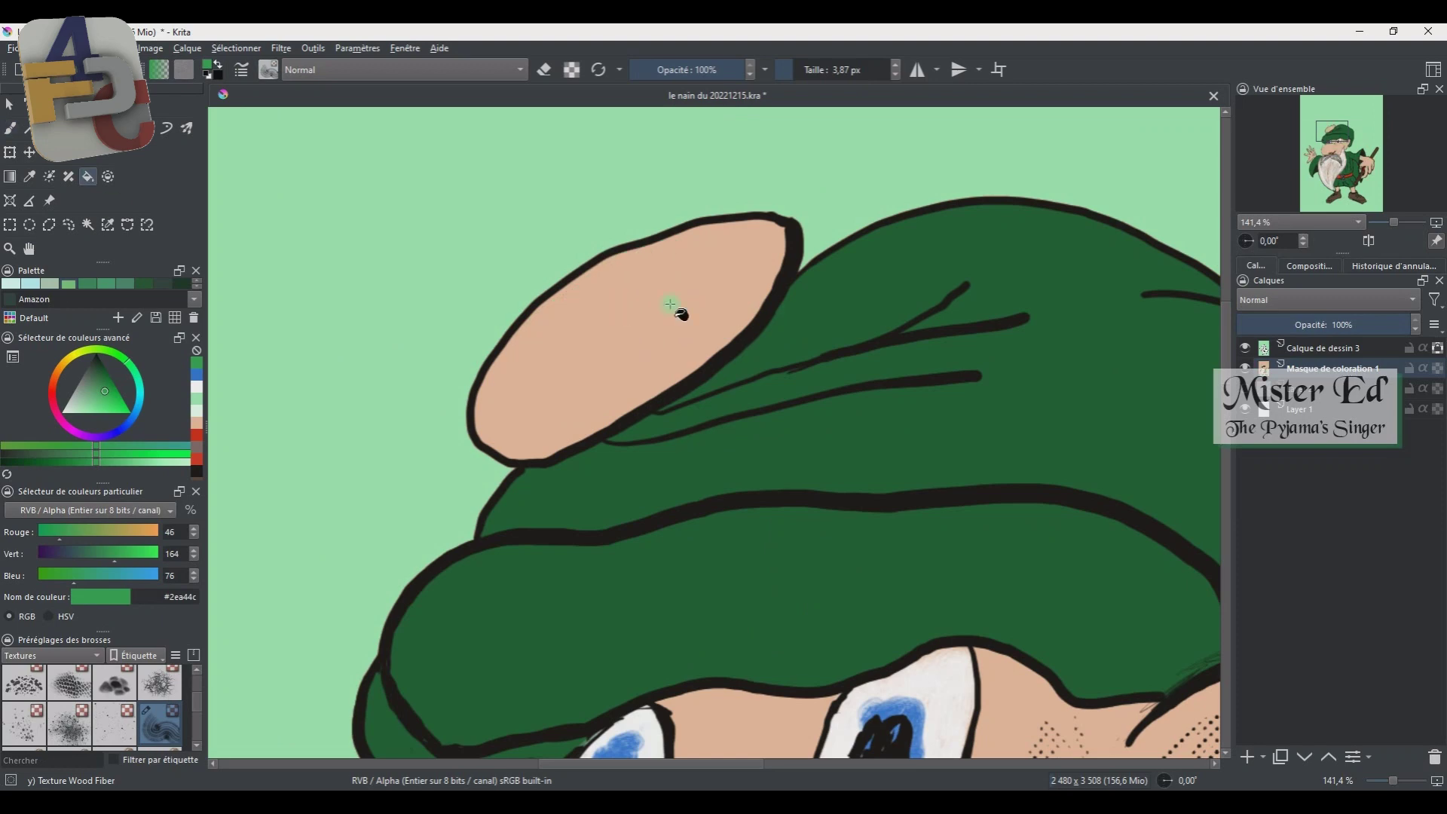
{"action": "key", "text": "b"}
{"action": "mouse_move", "coordinate": [671, 305]}
{"action": "left_mouse_down"}
{"action": "mouse_move", "coordinate": [649, 264]}
{"action": "mouse_move", "coordinate": [512, 422]}
{"action": "mouse_move", "coordinate": [558, 377]}
{"action": "left_mouse_up"}
{"action": "scroll", "coordinate": [539, 402], "scroll_direction": "down", "scroll_amount": 1}
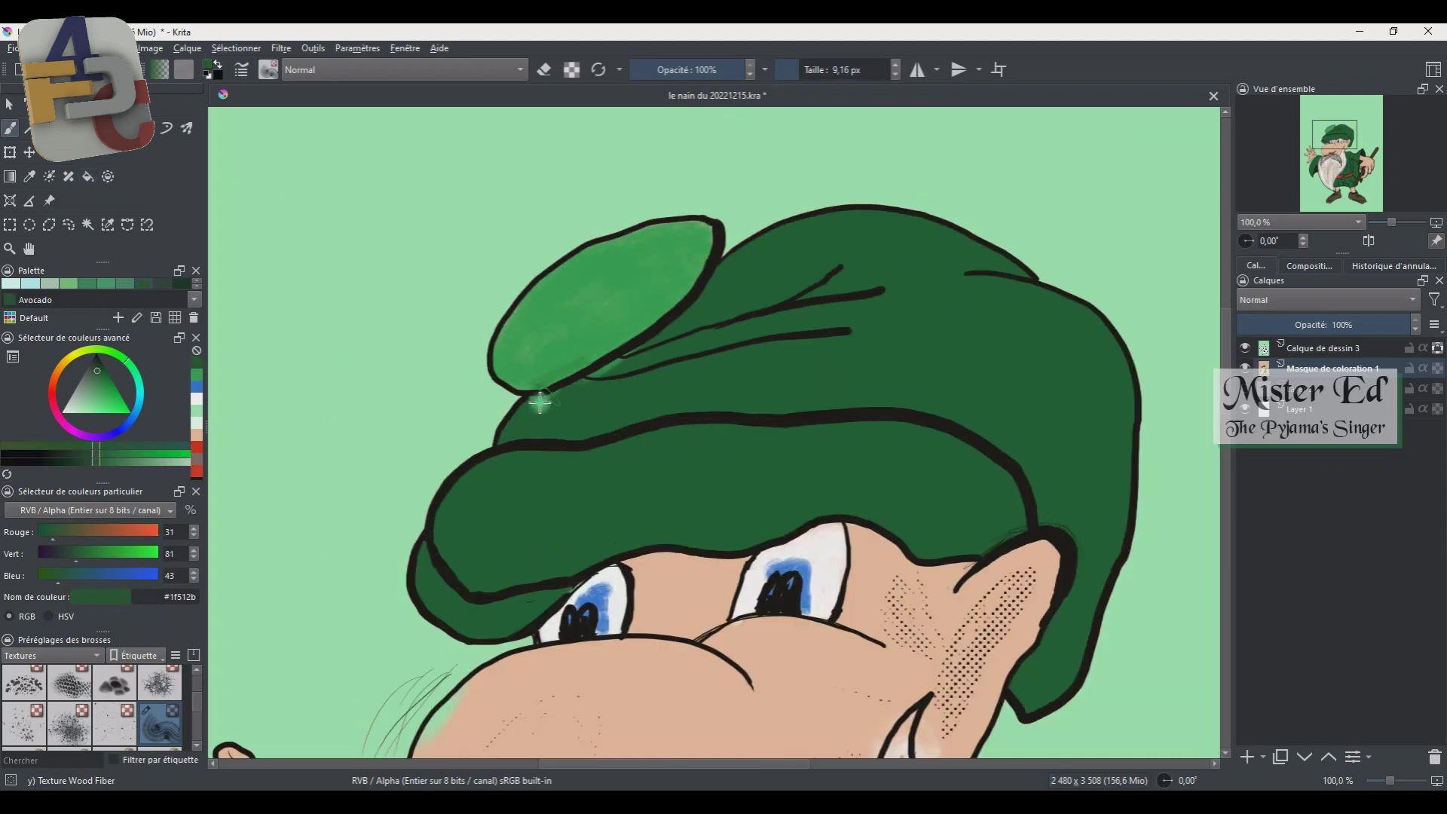
{"action": "scroll", "coordinate": [736, 300], "scroll_direction": "down", "scroll_amount": 3}
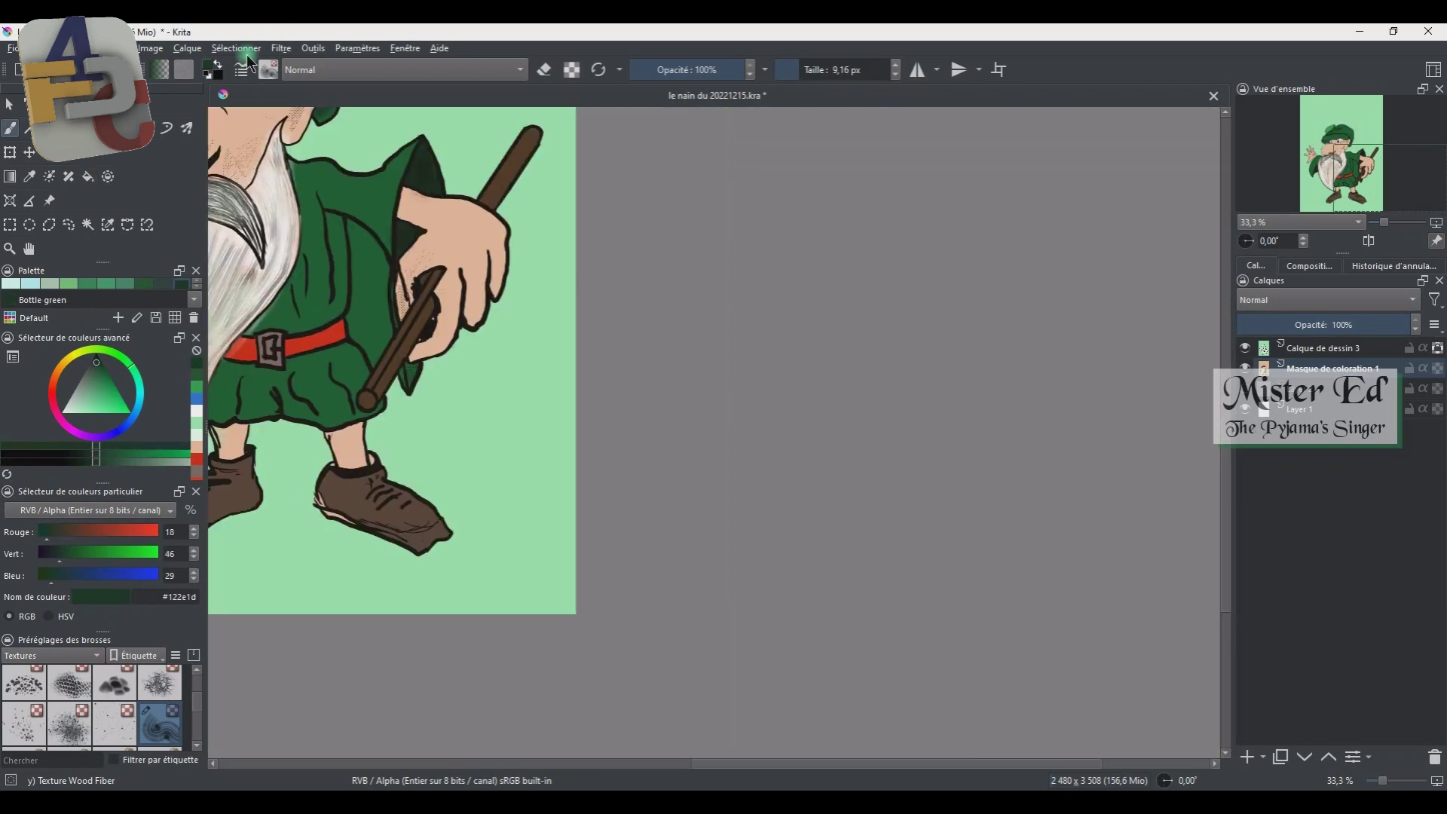
{"action": "scroll", "coordinate": [737, 410], "scroll_direction": "up", "scroll_amount": 3}
{"action": "scroll", "coordinate": [776, 528], "scroll_direction": "down", "scroll_amount": 1}
{"action": "left_click_drag", "start_coordinate": [799, 663], "coordinate": [773, 483]}
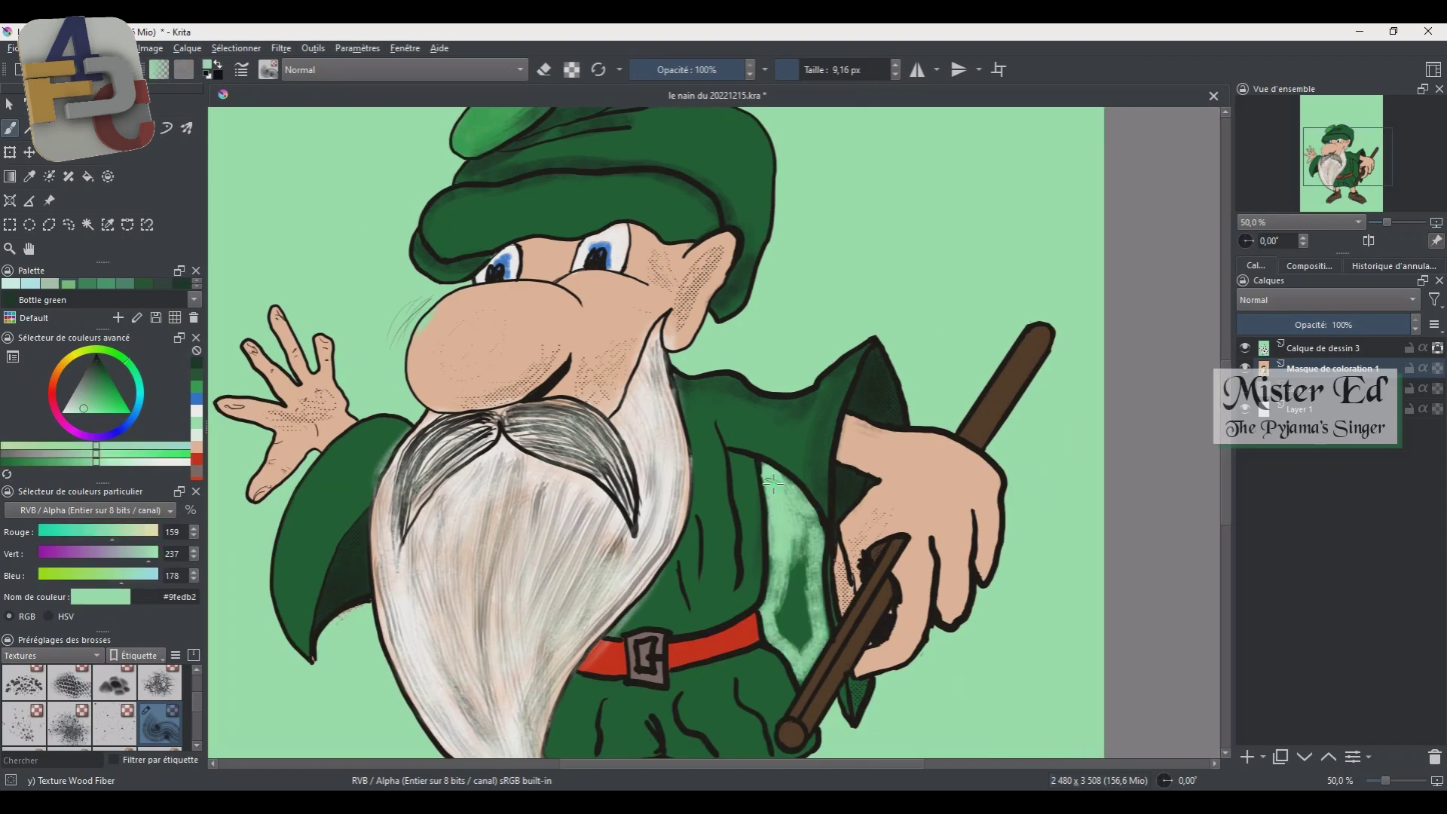
{"action": "key", "text": "ctrl+z"}
{"action": "key", "text": "ctrl+z"}
{"action": "key", "text": "ctrl+z"}
{"action": "scroll", "coordinate": [571, 446], "scroll_direction": "down", "scroll_amount": 1}
{"action": "left_click", "coordinate": [423, 488], "text": "ctrl"}
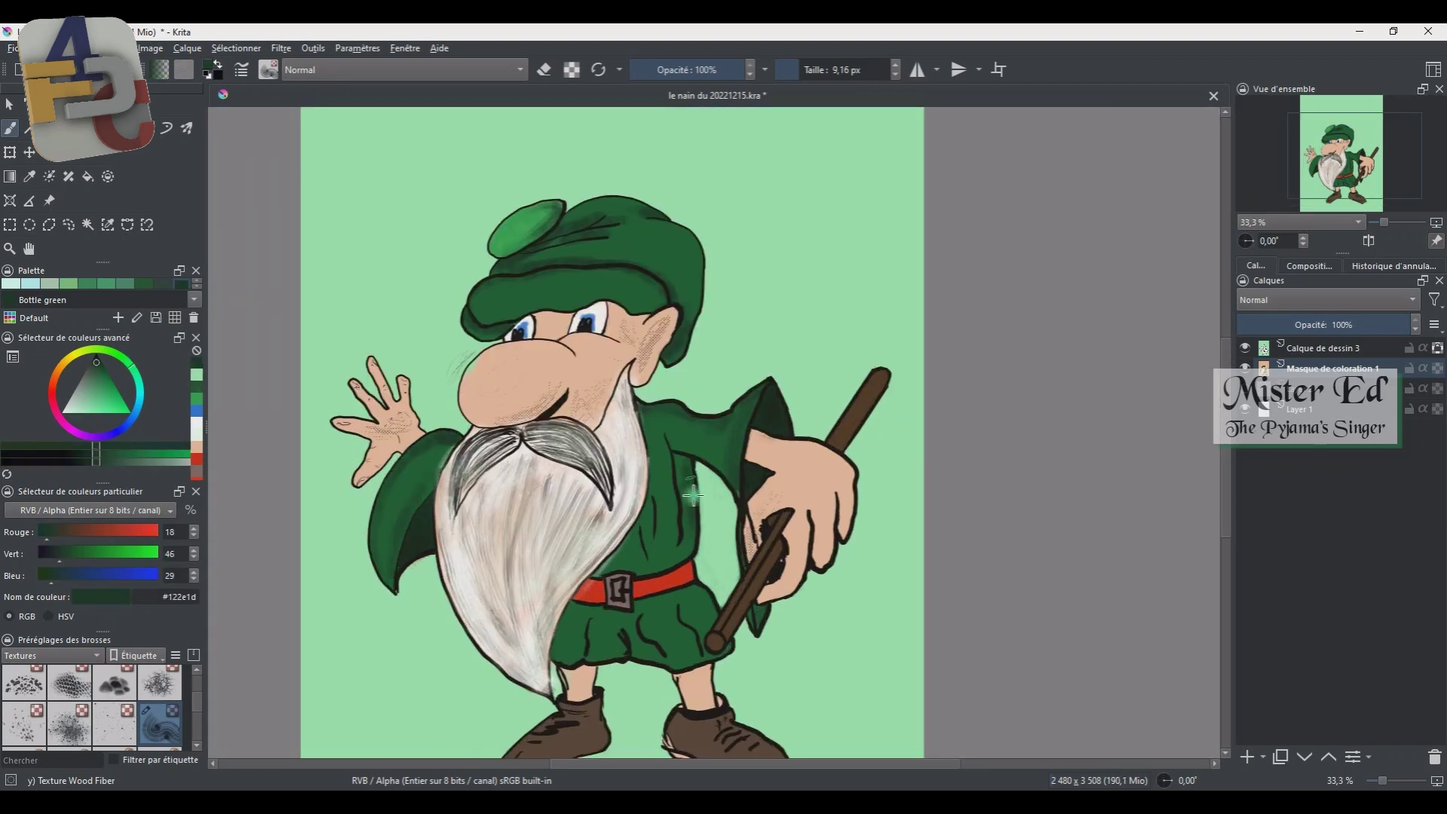
- Sample the leg's skin tone and select the colorize mask to recompute it
{"action": "scroll", "coordinate": [594, 577], "scroll_direction": "down", "scroll_amount": 1}
{"action": "left_click", "coordinate": [642, 643], "text": "ctrl"}
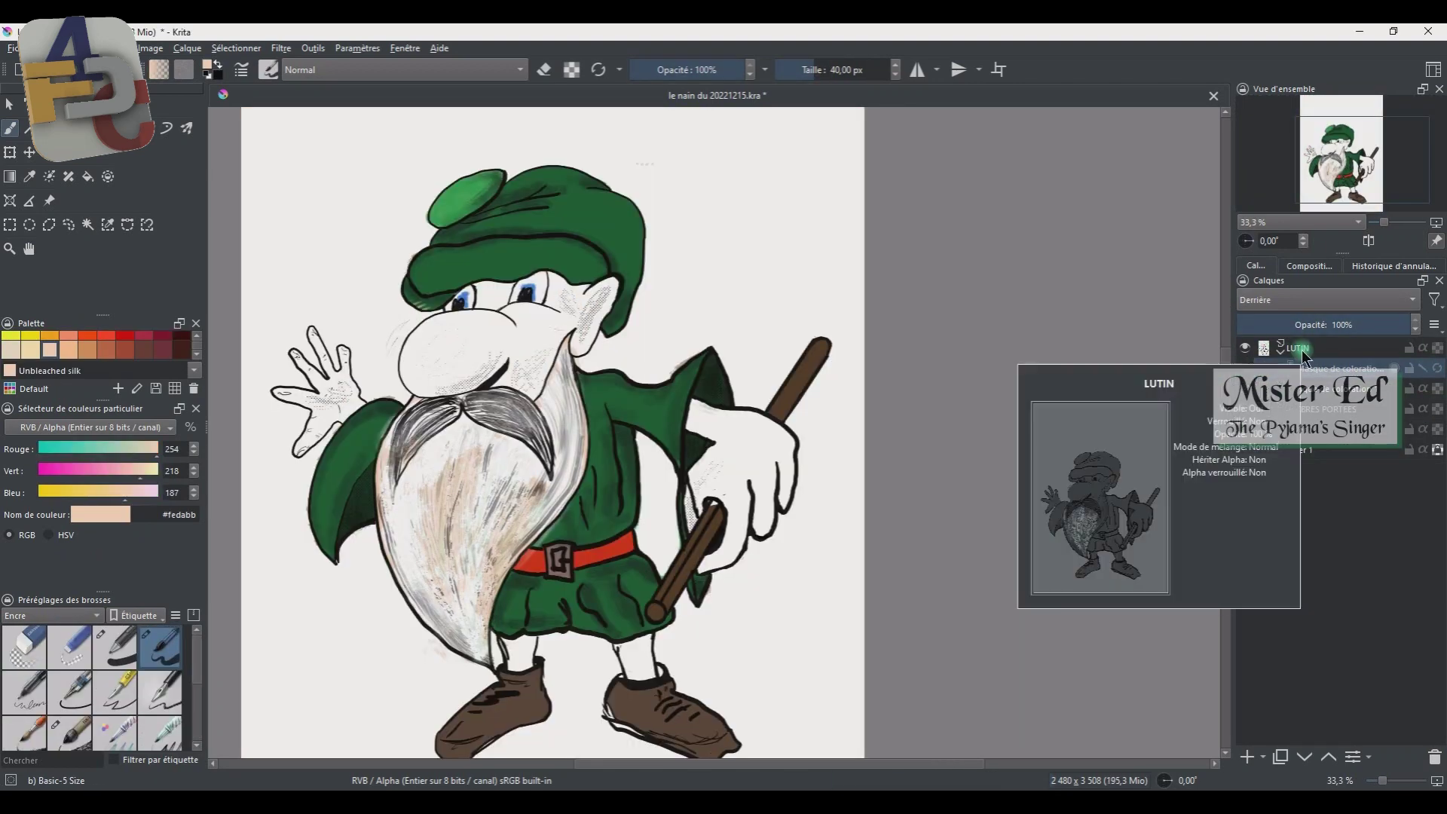
{"action": "left_click", "coordinate": [1265, 371]}
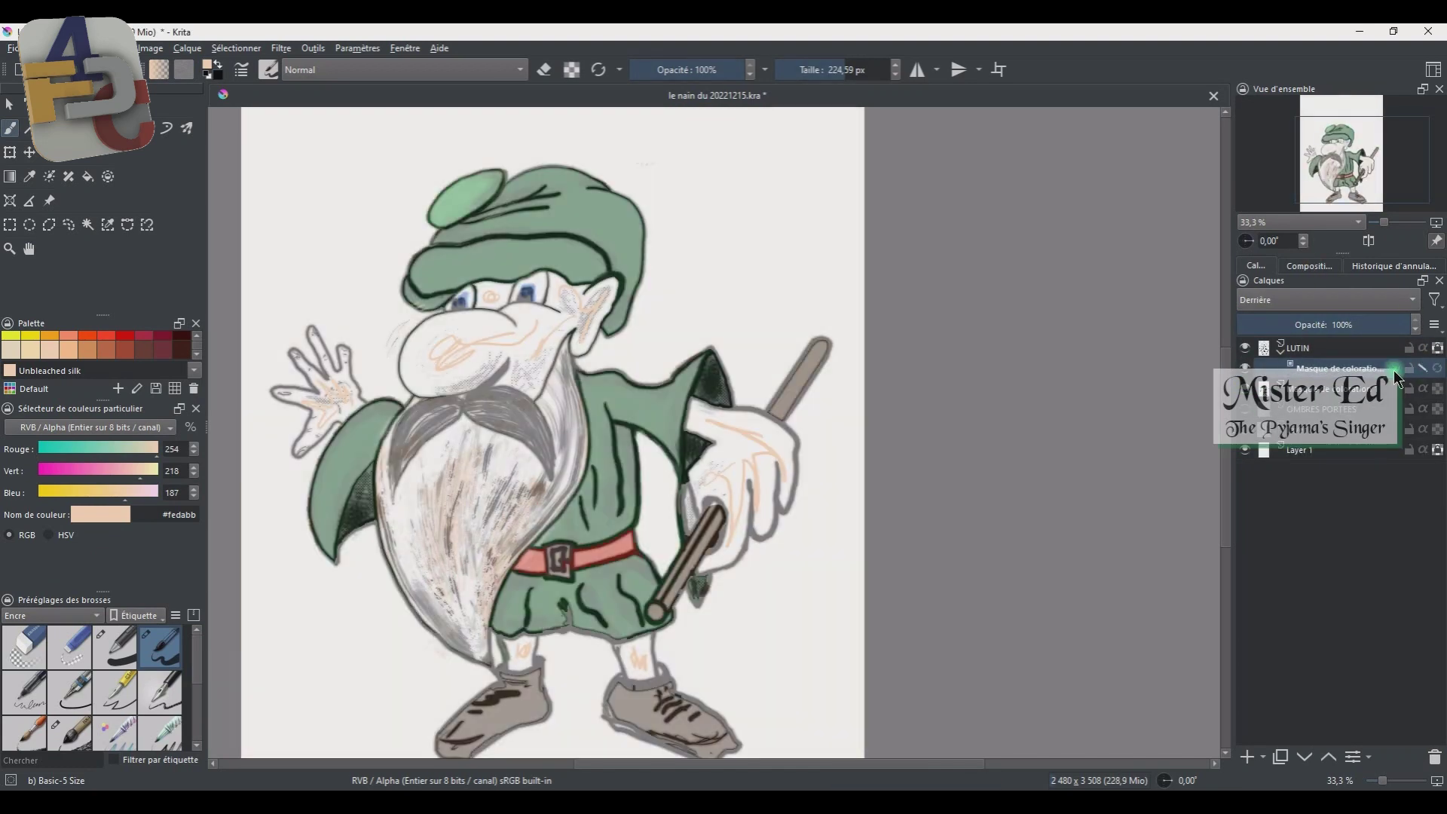
{"action": "left_click", "coordinate": [1436, 325]}
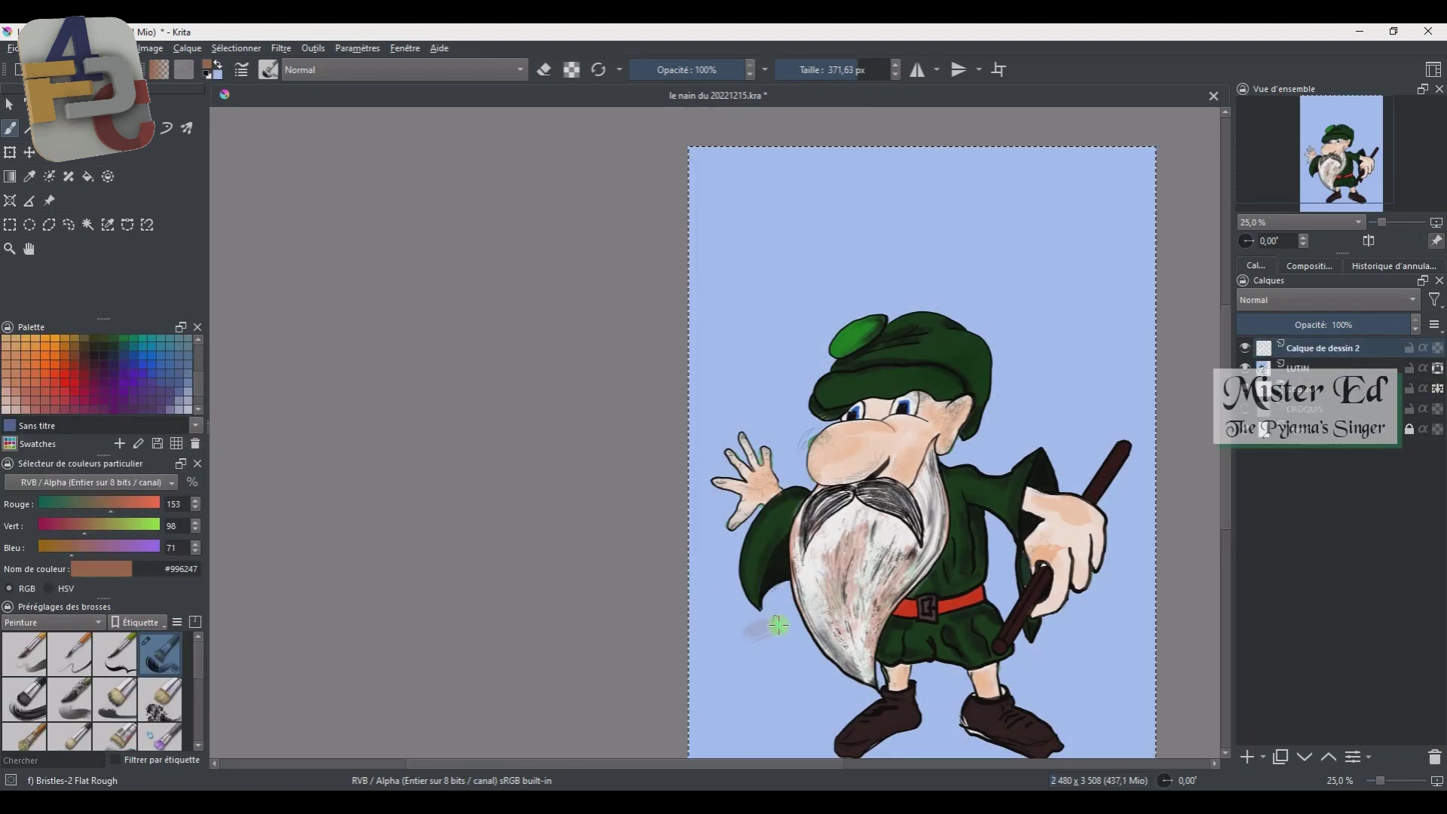
- Paint brown ground strokes at lower left, then select the Calque de dessin 2 layer
{"action": "left_click_drag", "start_coordinate": [778, 625], "coordinate": [739, 723]}
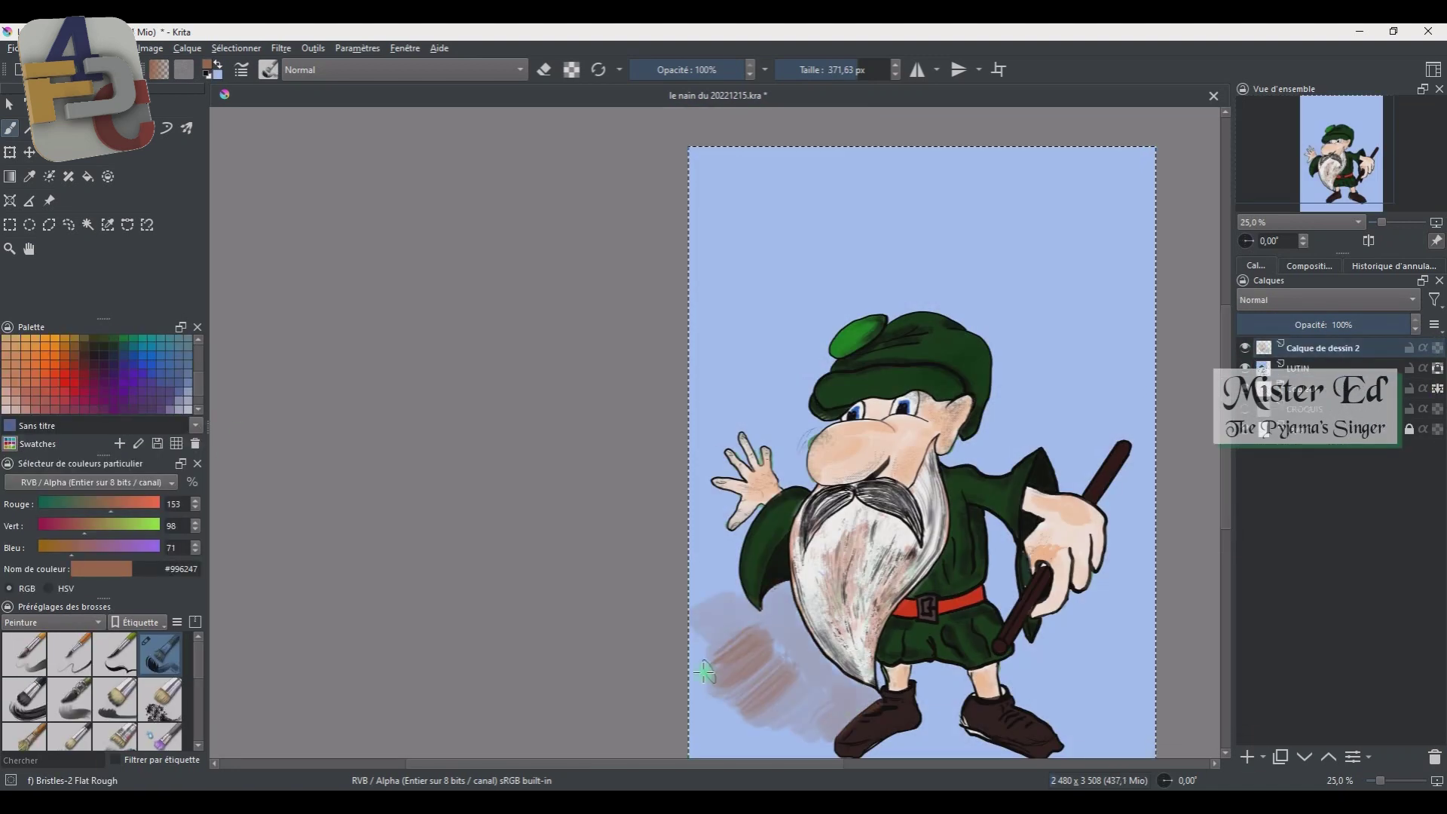
{"action": "left_click", "coordinate": [1313, 379]}
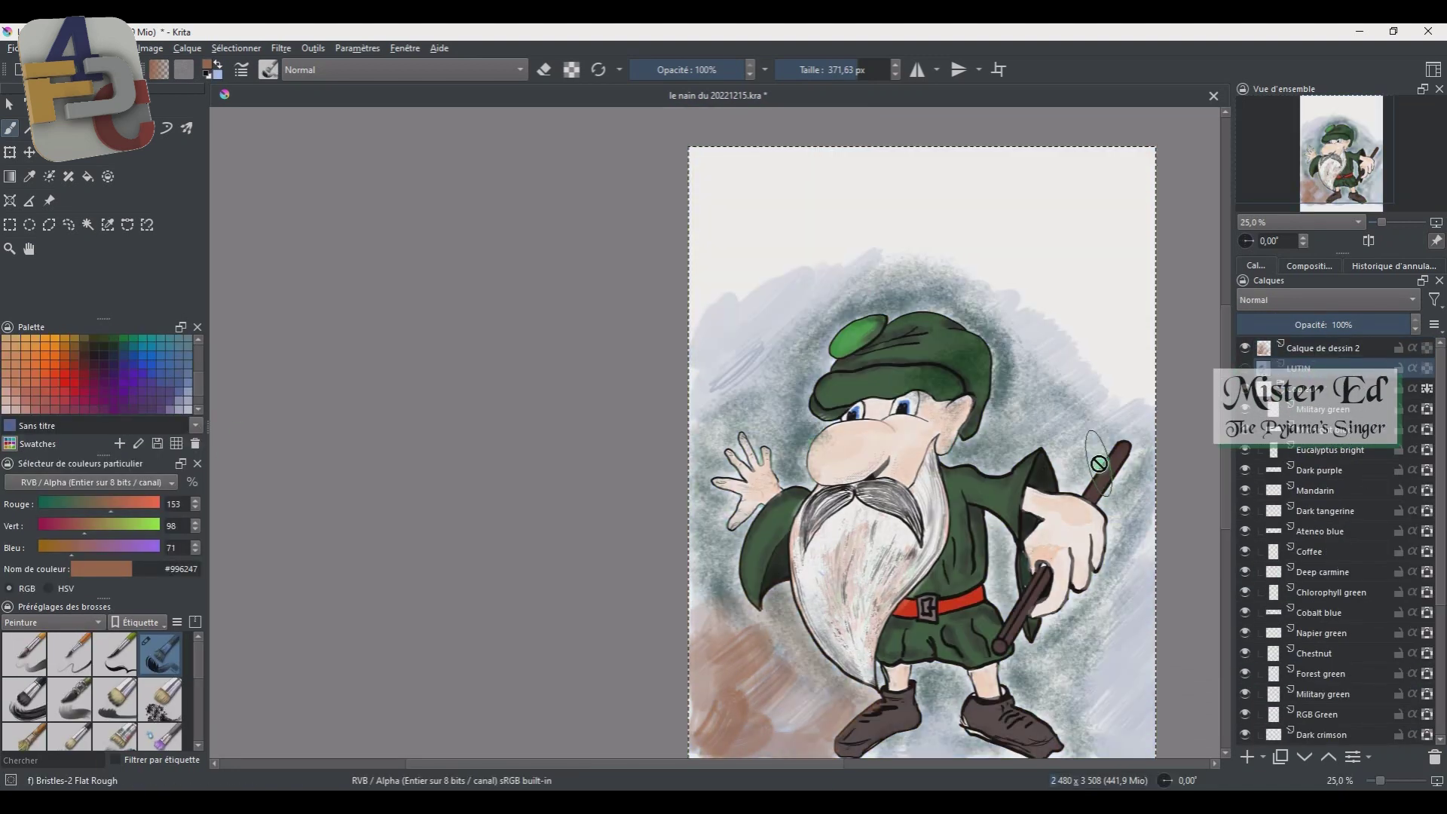
{"action": "left_click", "coordinate": [1323, 348]}
{"action": "key", "text": "2"}
- Paint grey-blue mountains across the sky in pale lavender, then pick white
{"action": "left_click", "coordinate": [927, 314], "text": "ctrl"}
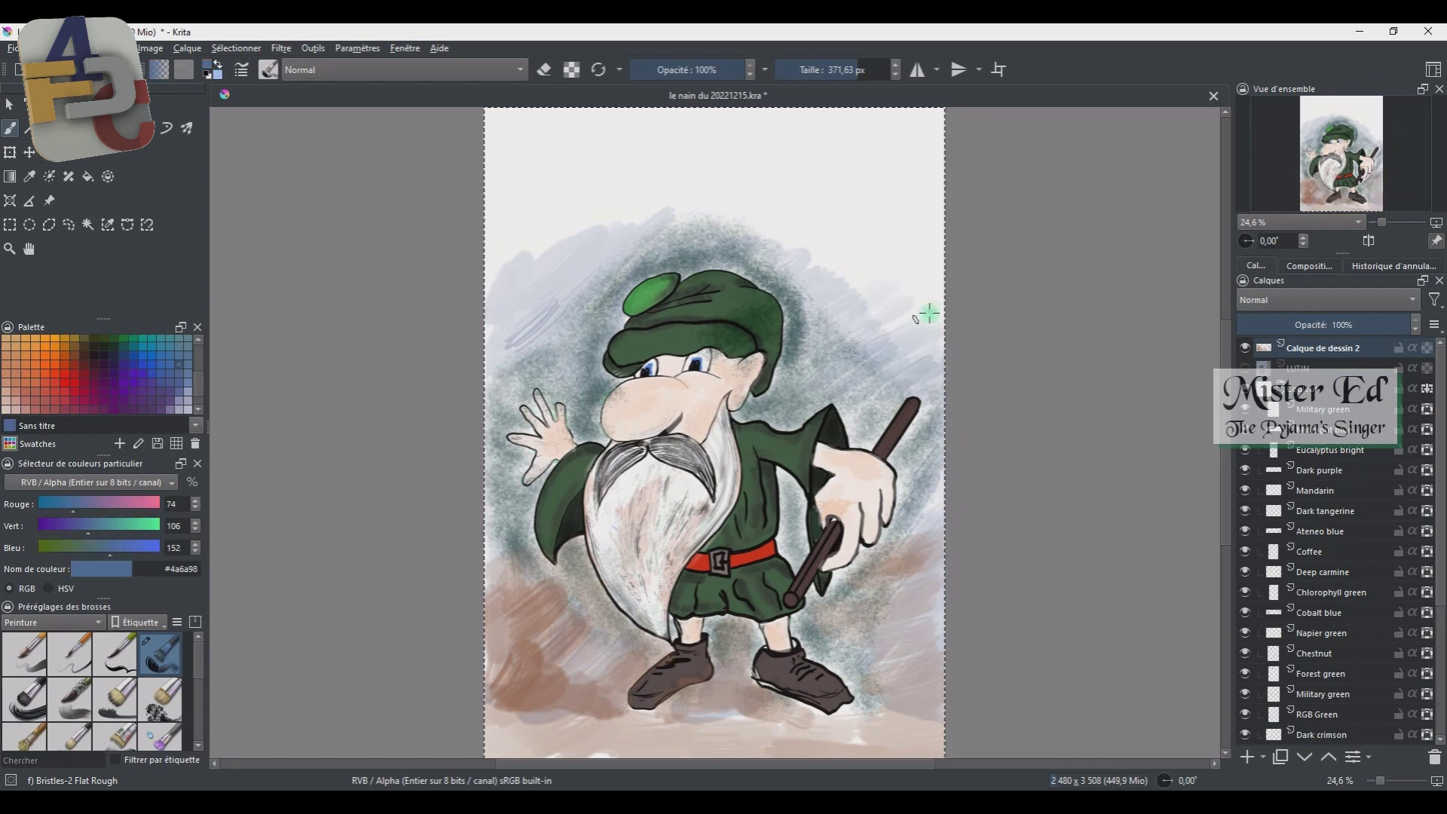
{"action": "scroll", "coordinate": [862, 437], "scroll_direction": "up", "scroll_amount": 3}
{"action": "scroll", "coordinate": [287, 339], "scroll_direction": "down", "scroll_amount": 1}
{"action": "left_click_drag", "start_coordinate": [652, 414], "coordinate": [527, 452]}
{"action": "scroll", "coordinate": [892, 555], "scroll_direction": "down", "scroll_amount": 2}
{"action": "left_click", "coordinate": [829, 452], "text": "ctrl"}
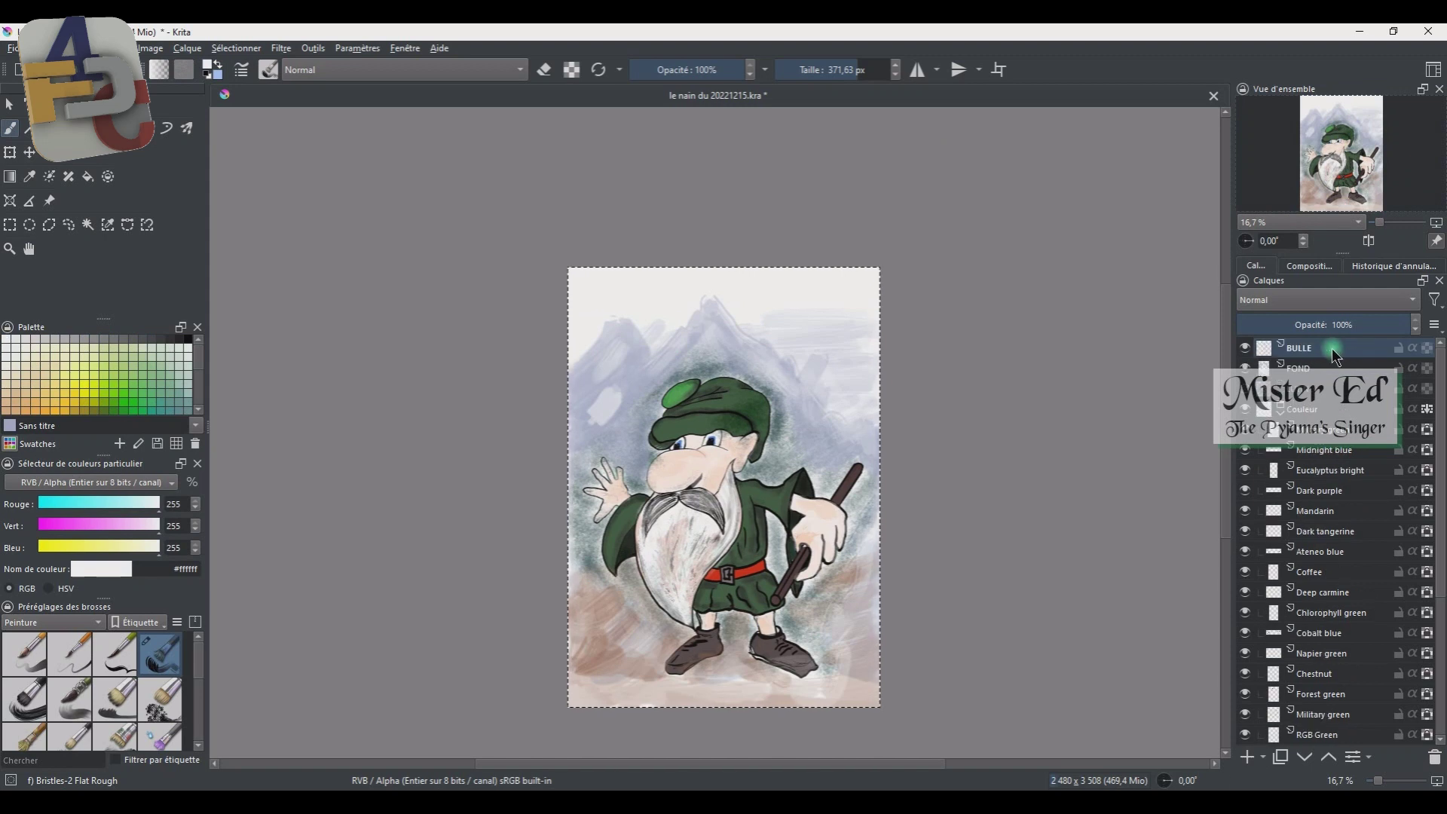
- Draw the thought bubble's small loops and outline with a black pencil brush
{"action": "left_click", "coordinate": [160, 682]}
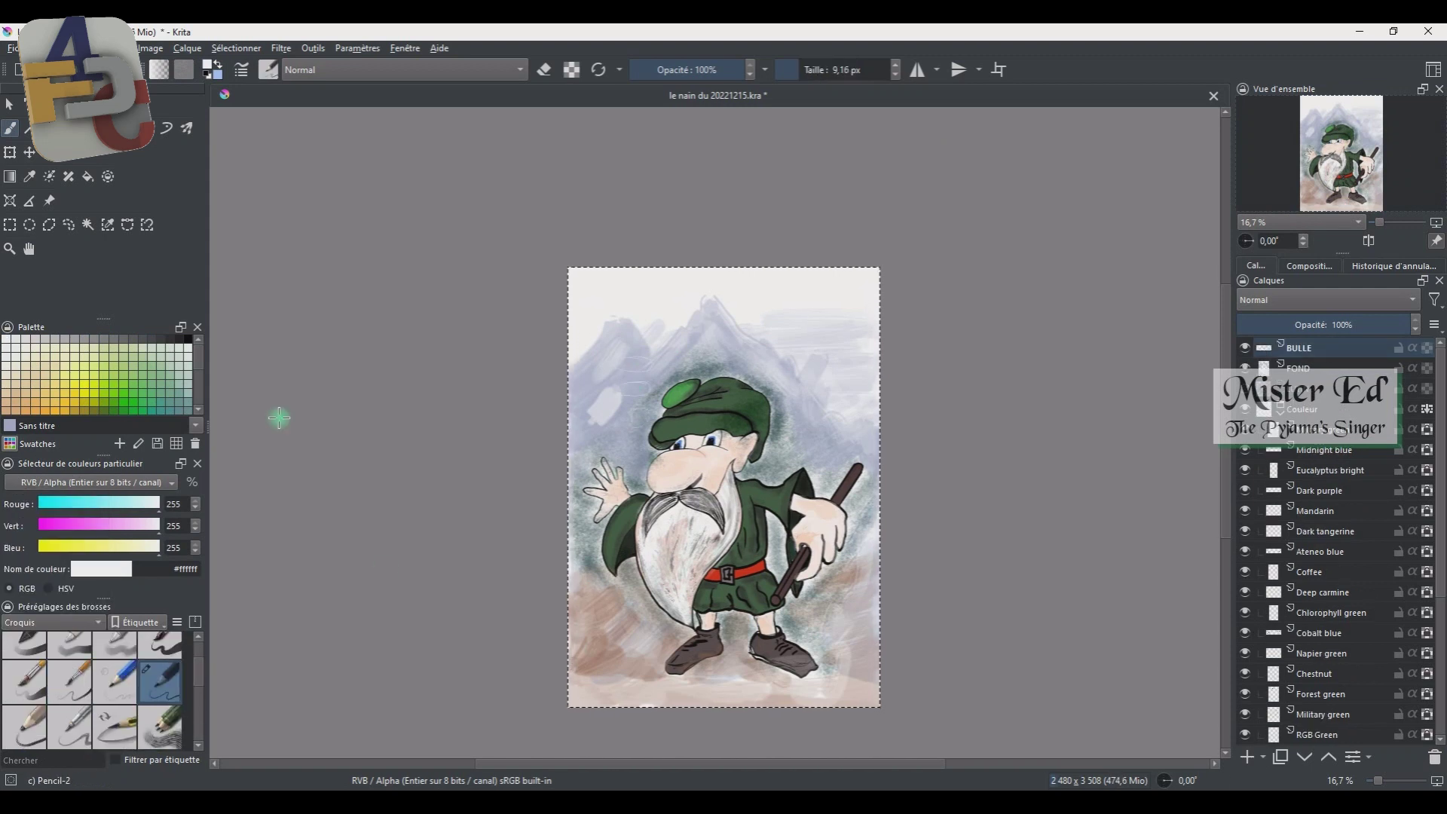
{"action": "left_click", "coordinate": [212, 67]}
{"action": "left_click", "coordinate": [716, 239]}
{"action": "left_click", "coordinate": [807, 584]}
{"action": "mouse_move", "coordinate": [778, 422]}
{"action": "left_mouse_down"}
{"action": "mouse_move", "coordinate": [797, 425]}
{"action": "mouse_move", "coordinate": [788, 398]}
{"action": "left_mouse_up"}
{"action": "left_click_drag", "start_coordinate": [784, 378], "coordinate": [787, 376]}
{"action": "left_click_drag", "start_coordinate": [832, 294], "coordinate": [757, 357]}
- Add 'Une petite bière me ferait le plus grand bien !!!' in BLUE CHERIES and ink the bubble
{"action": "left_click", "coordinate": [674, 319]}
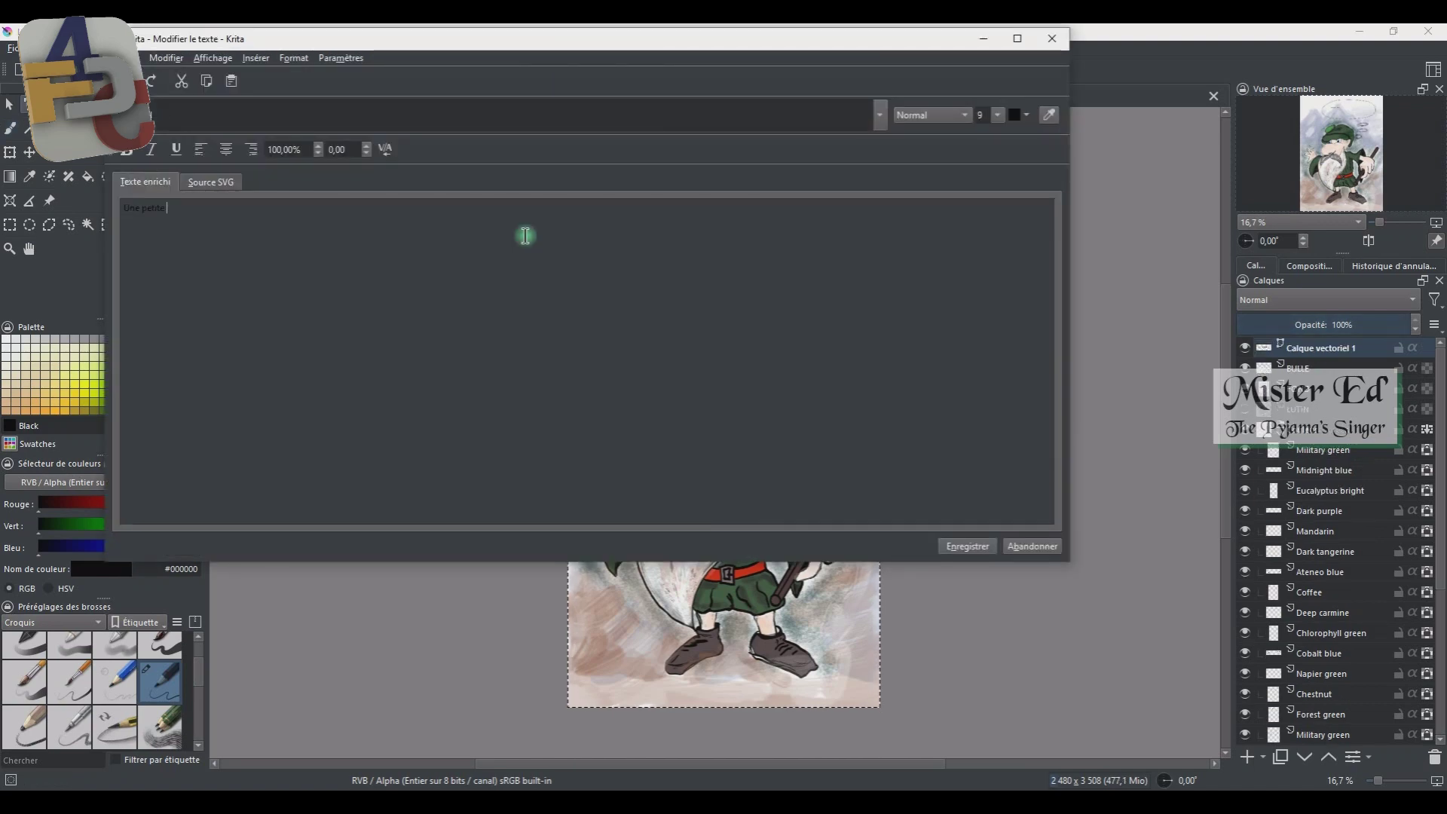
{"action": "left_click", "coordinate": [528, 114]}
{"action": "scroll", "coordinate": [573, 258], "scroll_direction": "down", "scroll_amount": 5}
{"action": "left_click", "coordinate": [552, 239]}
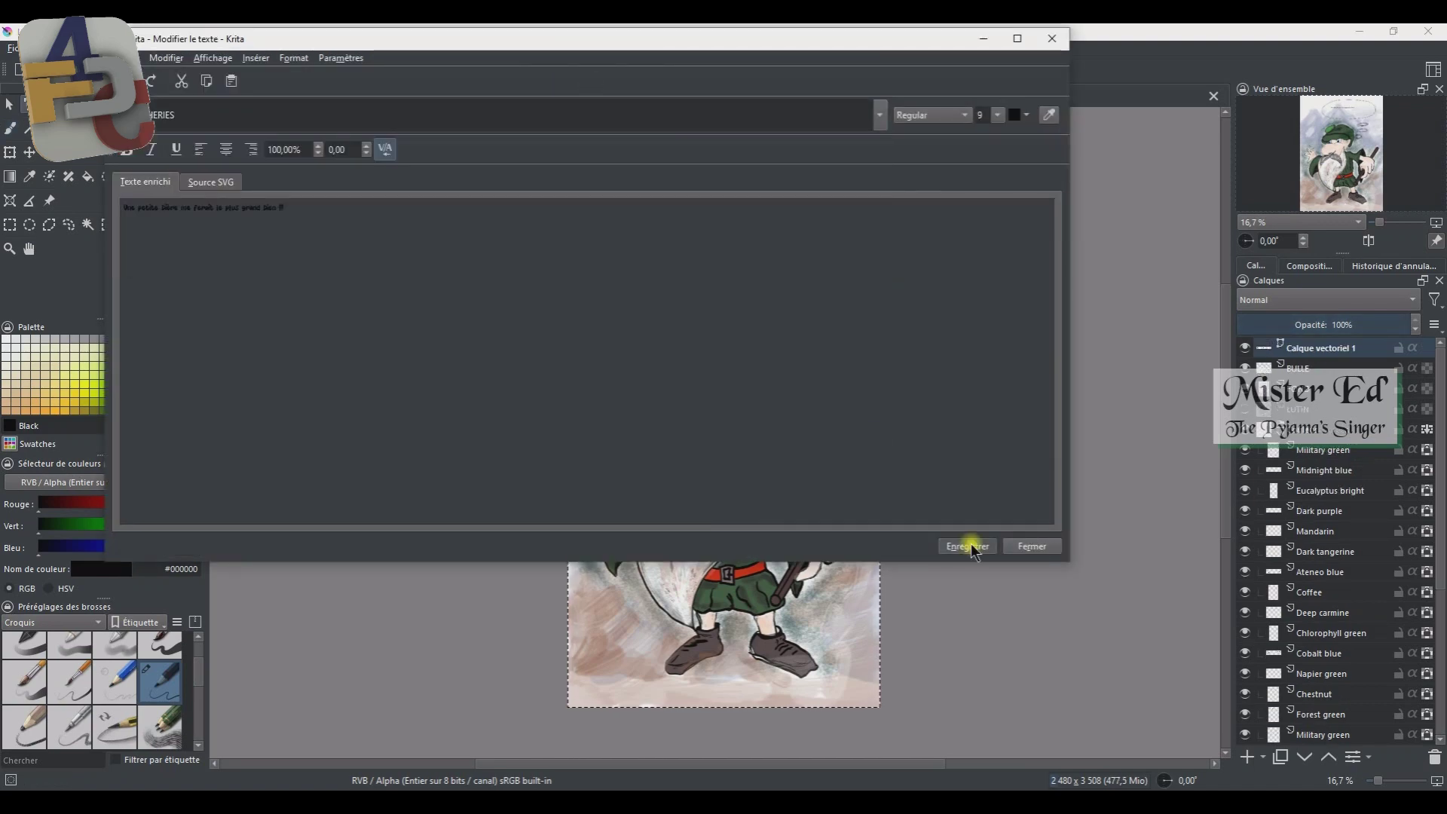
{"action": "left_click", "coordinate": [968, 546]}
{"action": "left_click", "coordinate": [463, 707]}
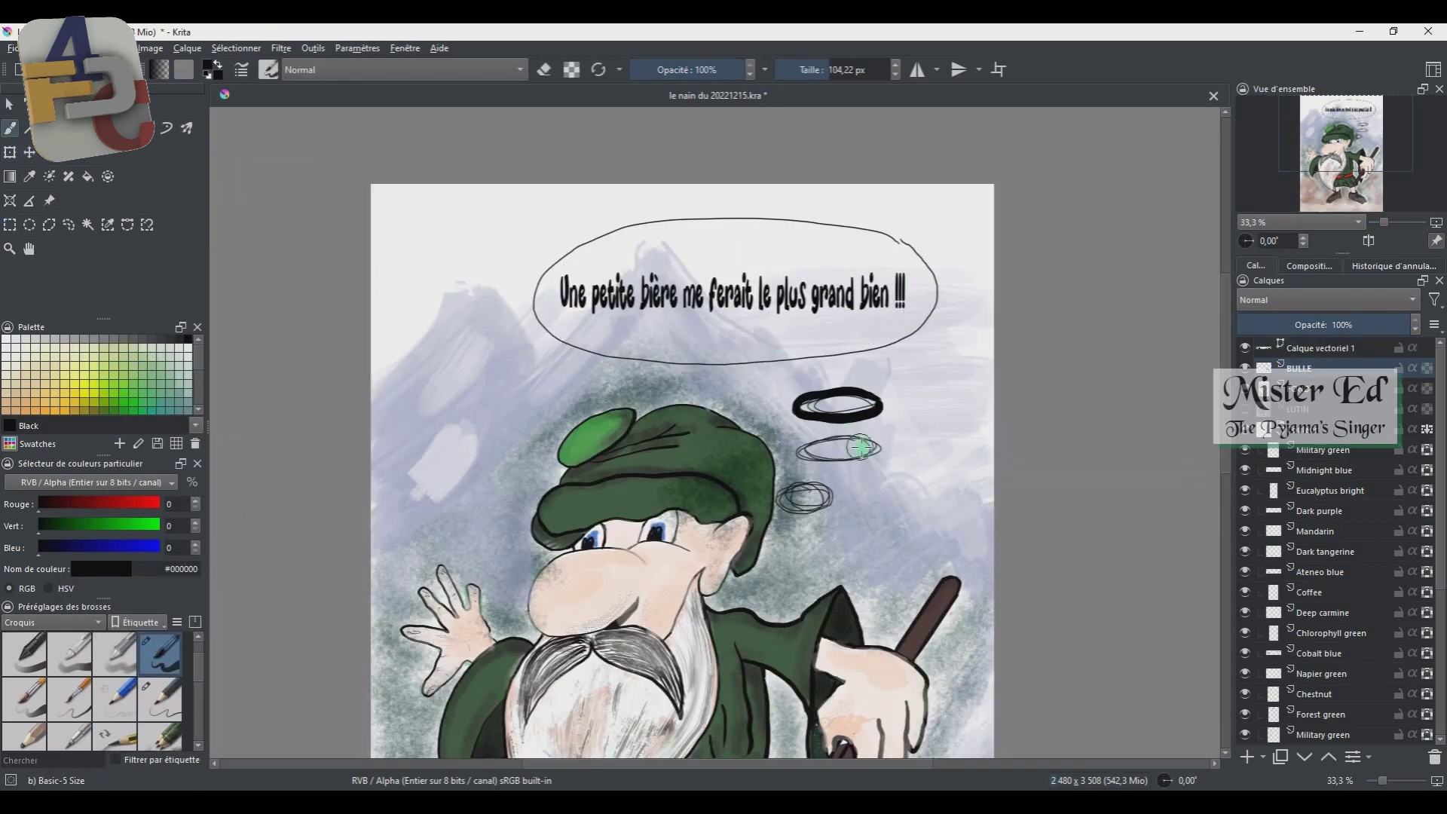
{"action": "left_click_drag", "start_coordinate": [554, 255], "coordinate": [531, 273]}
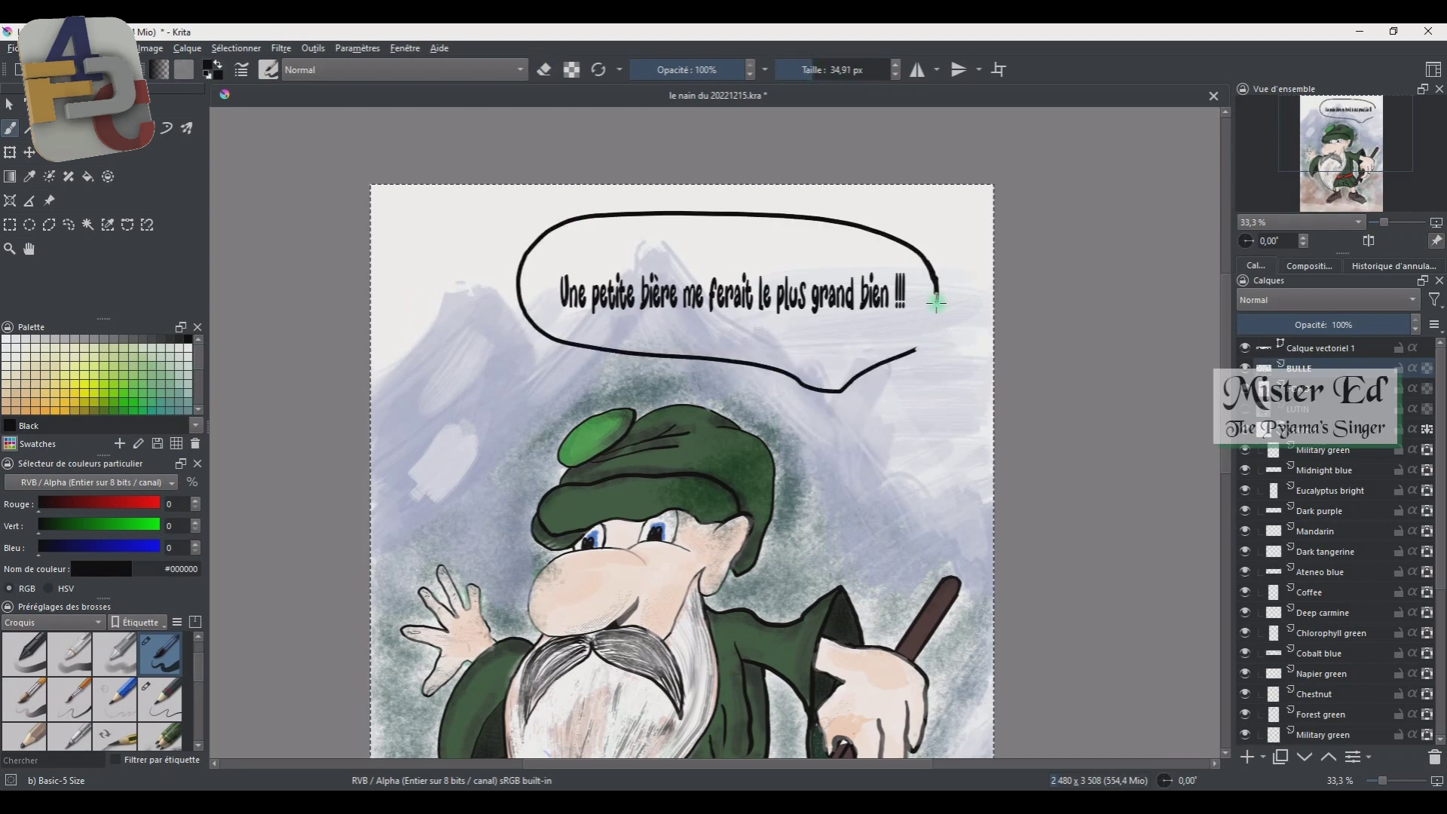
{"action": "key", "text": "1"}
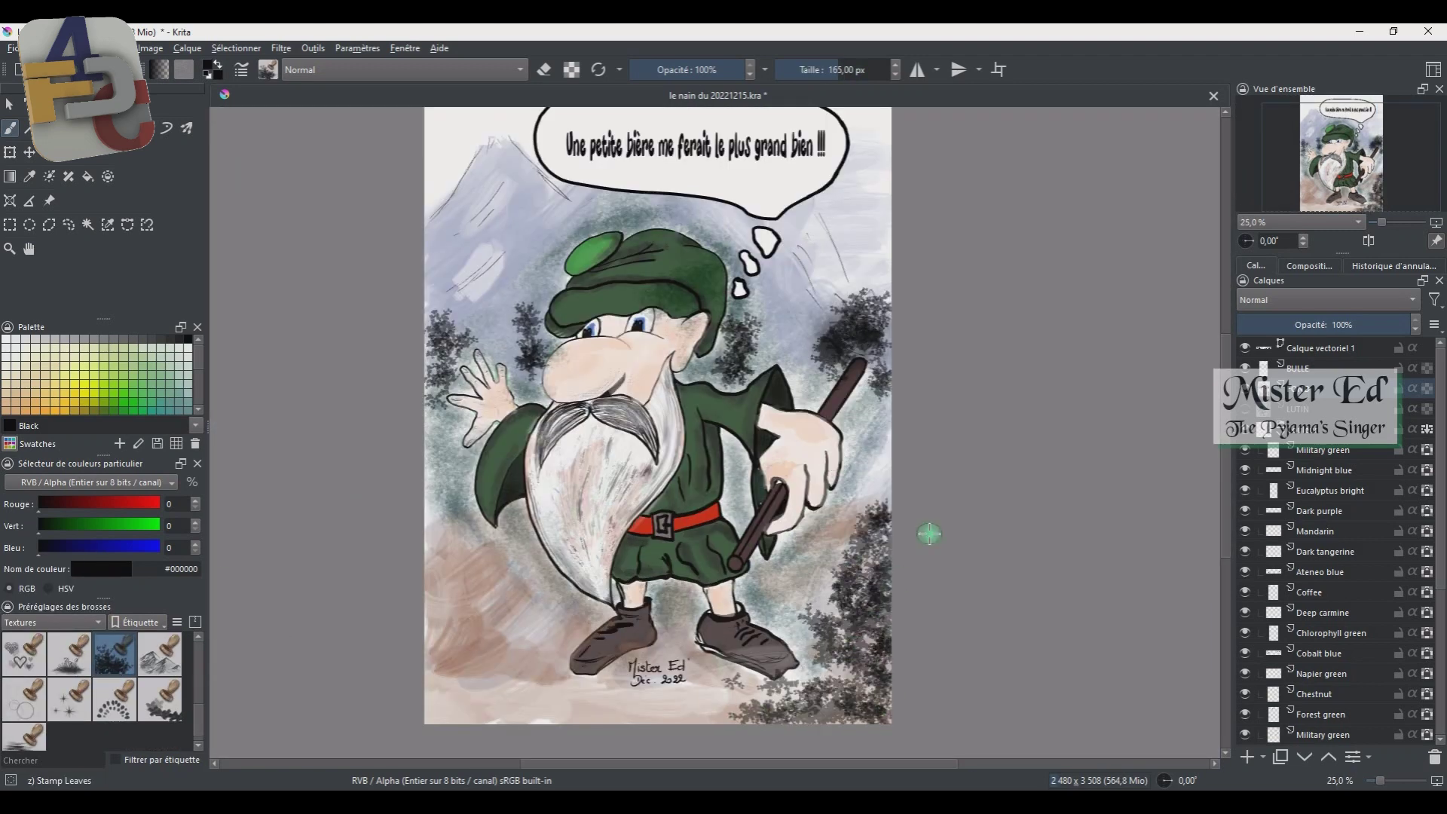
- Stamp leaves by the stick, the upper-right trees and the speech bubble, then choose a grass stamp
{"action": "left_click", "coordinate": [799, 369]}
{"action": "left_click", "coordinate": [813, 260]}
{"action": "left_click", "coordinate": [557, 197]}
{"action": "mouse_move", "coordinate": [493, 339]}
{"action": "left_mouse_down"}
{"action": "mouse_move", "coordinate": [441, 422]}
{"action": "mouse_move", "coordinate": [433, 588]}
{"action": "left_mouse_up"}
{"action": "scroll", "coordinate": [113, 690], "scroll_direction": "up", "scroll_amount": 2}
{"action": "left_click", "coordinate": [114, 728]}
- Paint whitish mist along the right edge with spray and flat bristle brushes
{"action": "key", "text": "/"}
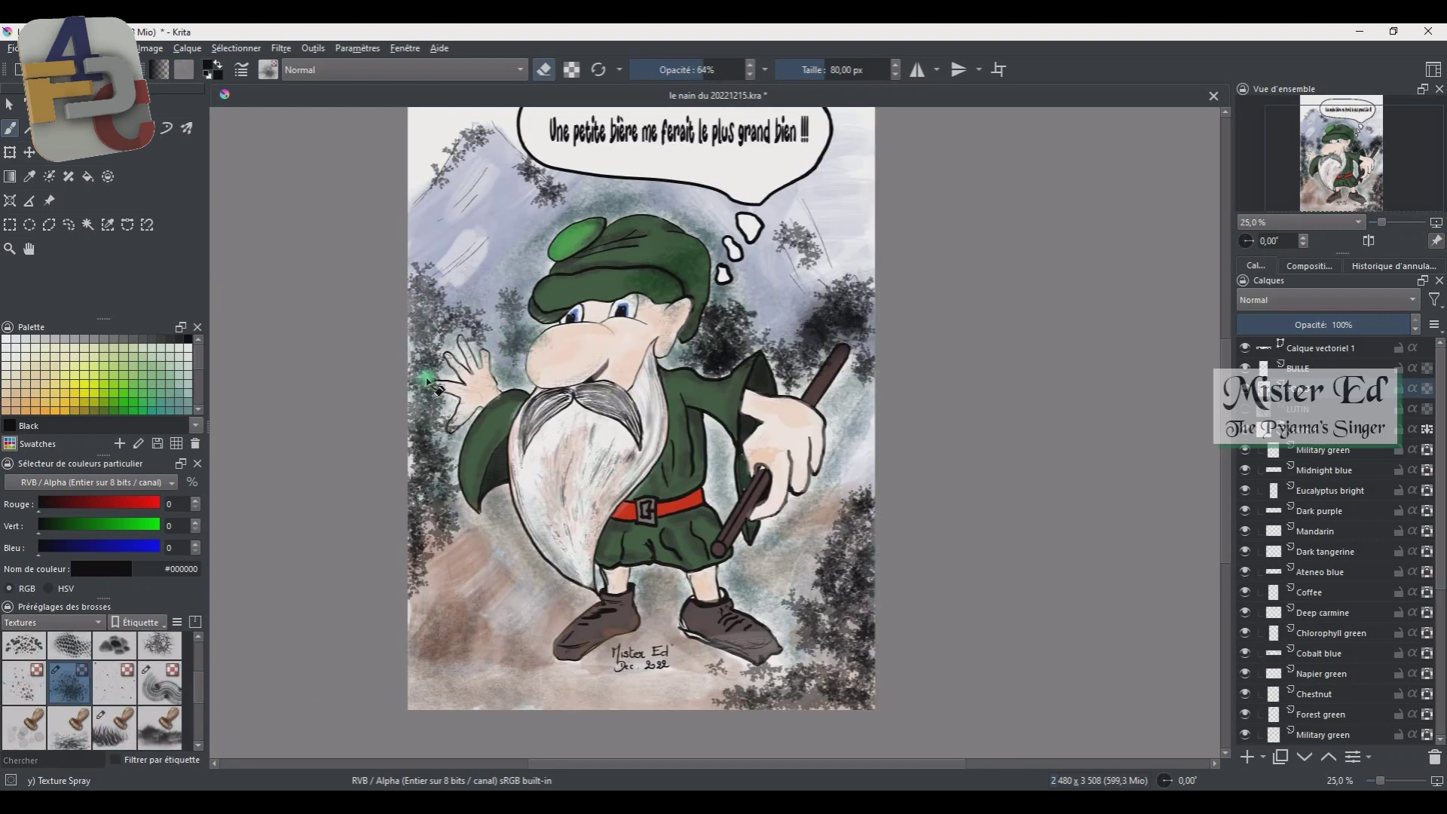
{"action": "key", "text": "slash"}
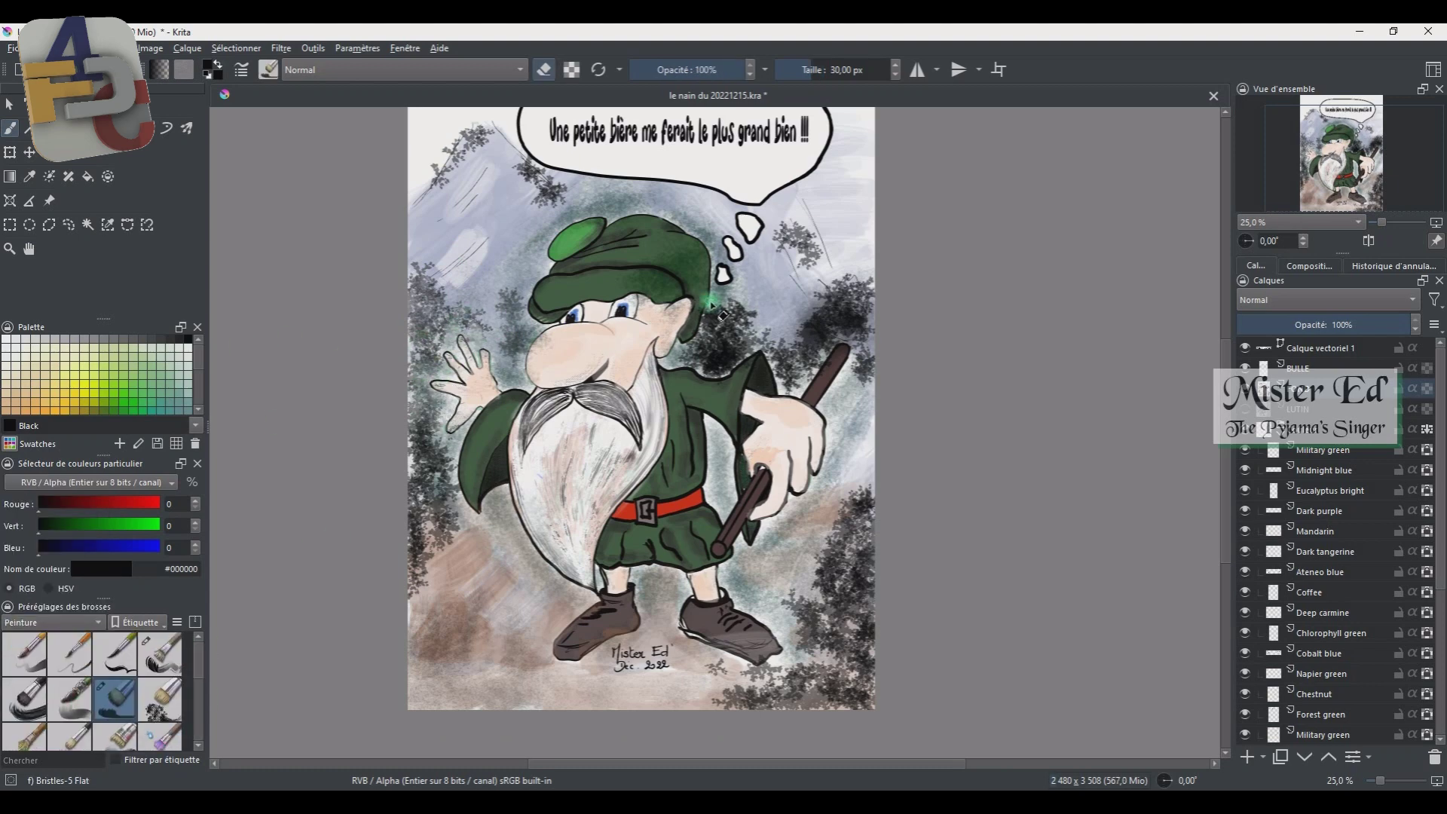
{"action": "left_click_drag", "start_coordinate": [841, 286], "coordinate": [837, 343]}
{"action": "left_click_drag", "start_coordinate": [844, 565], "coordinate": [848, 674]}
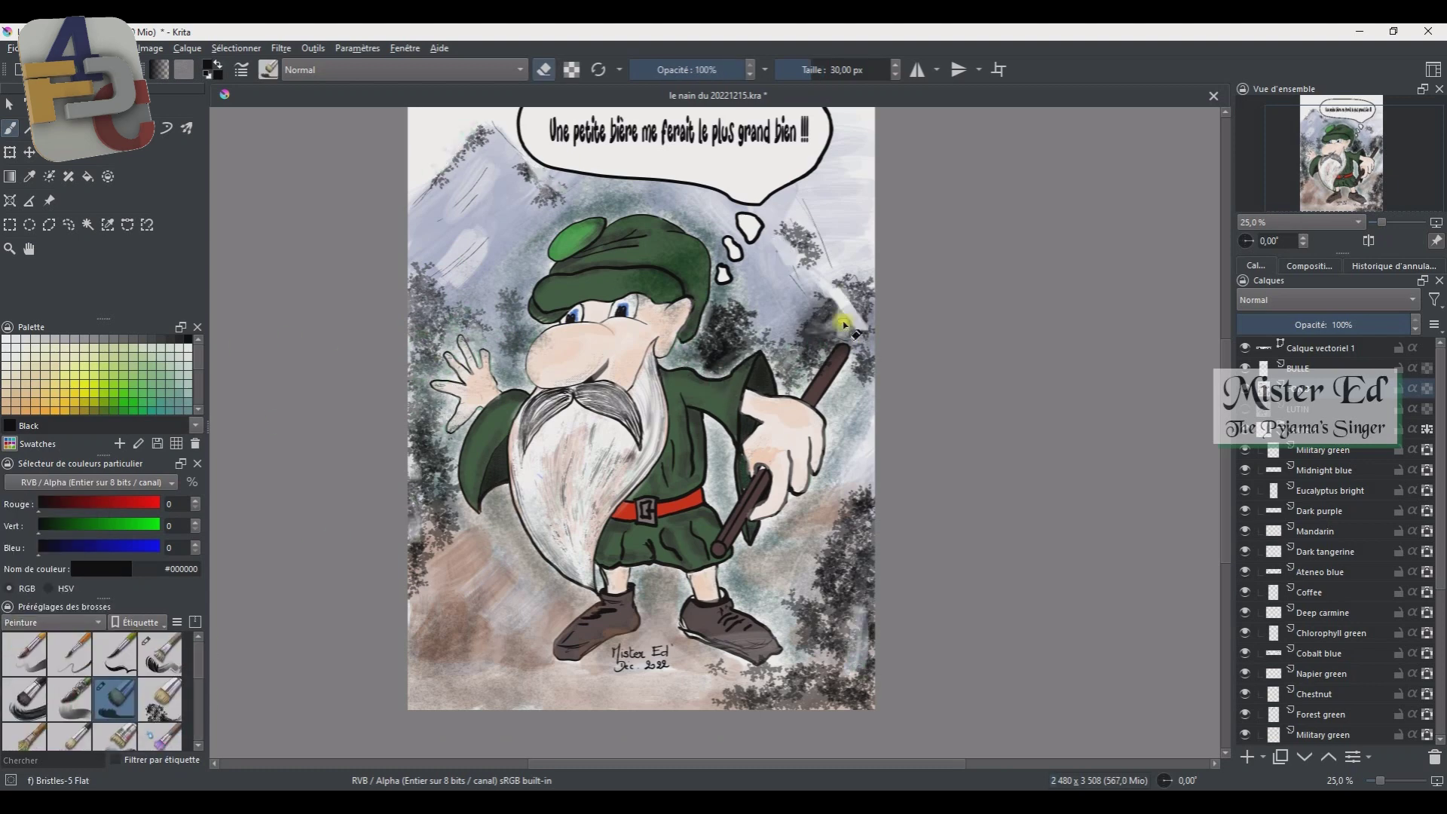
{"action": "left_click_drag", "start_coordinate": [852, 239], "coordinate": [814, 387]}
- Dismiss the save error, save the drawing, and begin the PNG export
{"action": "key", "text": "ctrl+s"}
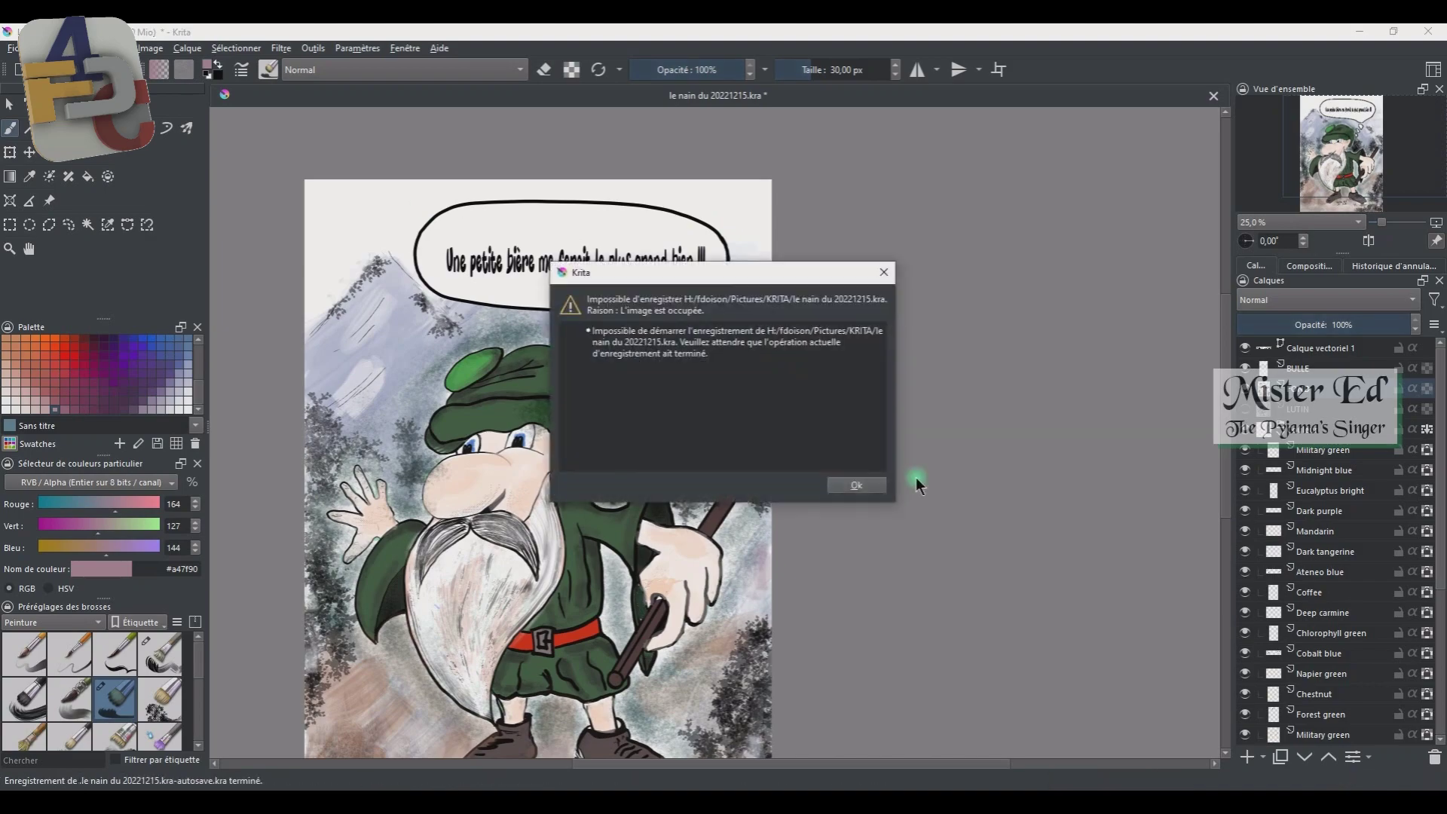
{"action": "key", "text": "Return"}
{"action": "key", "text": "ctrl+s"}
{"action": "key", "text": "ctrl+shift+e"}
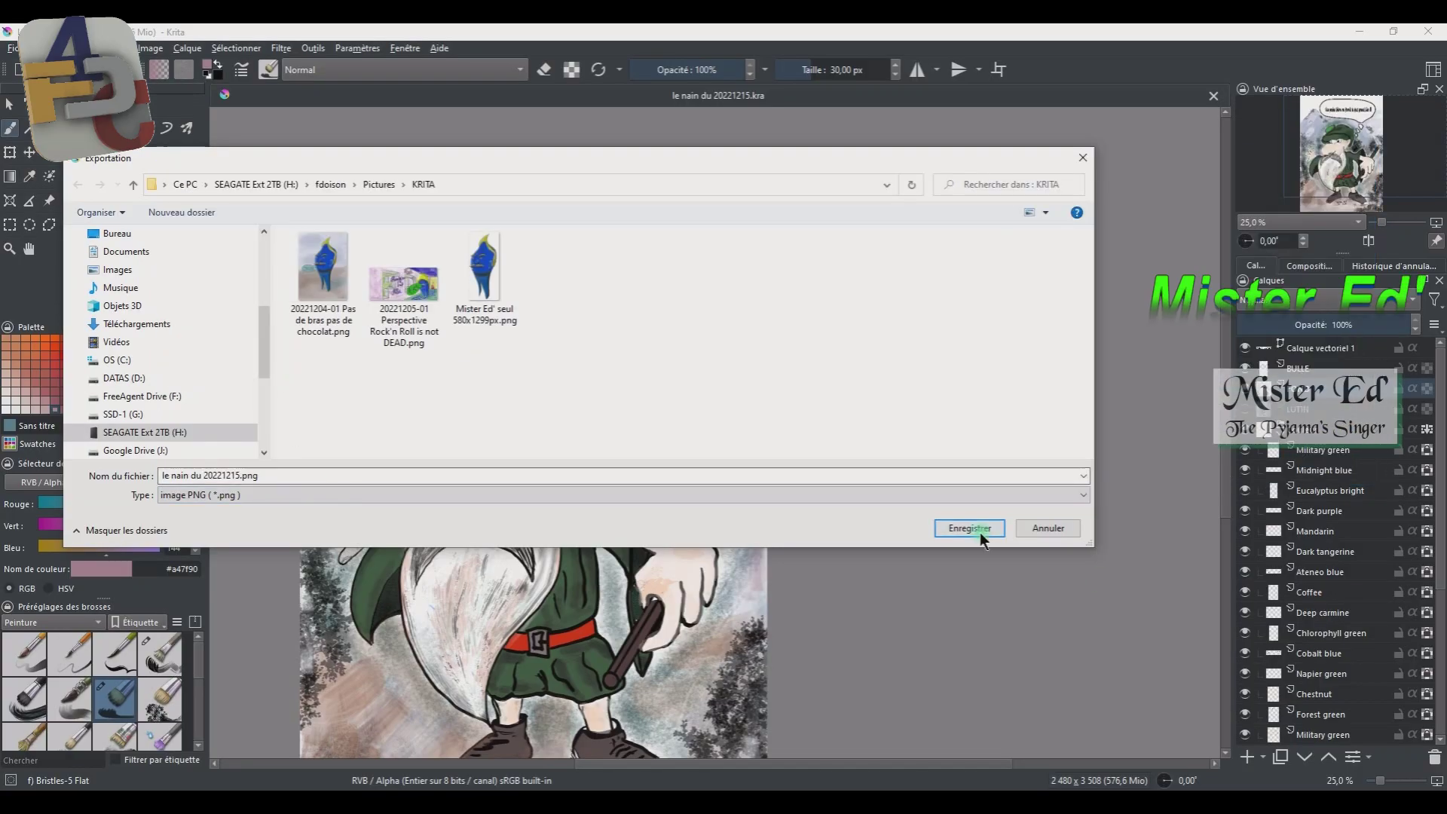